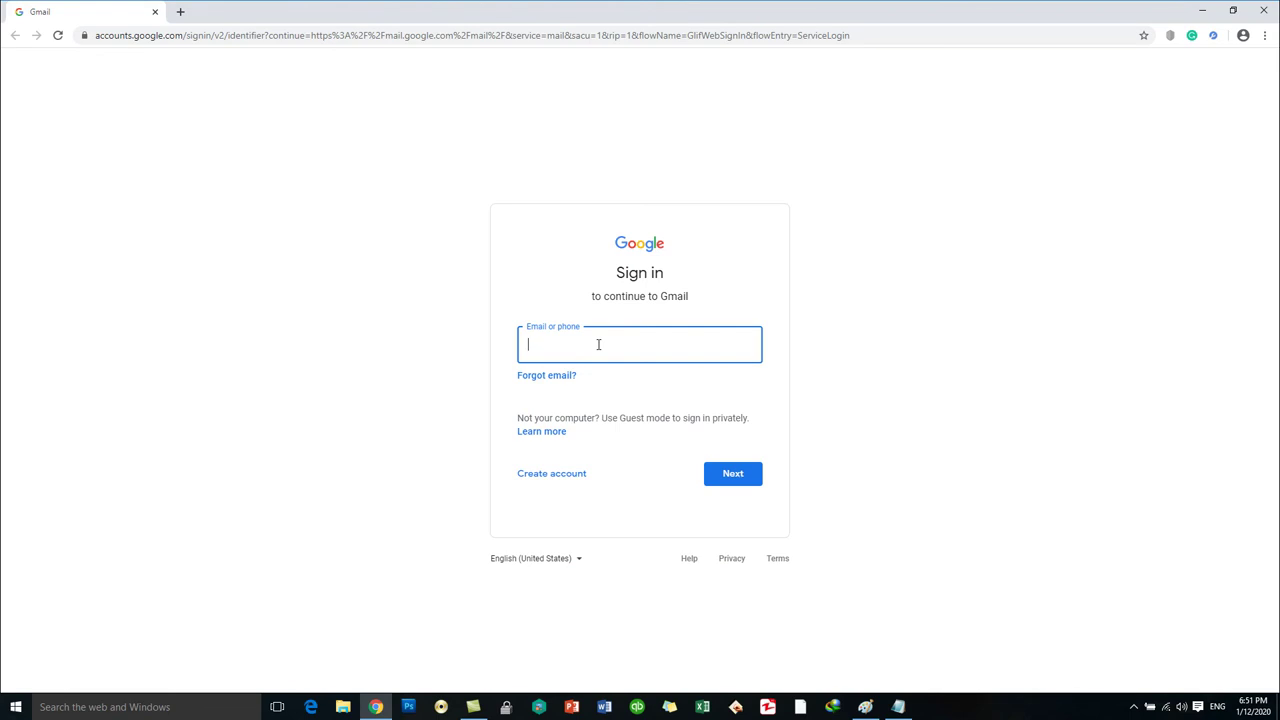
# Sign in to Gmail by entering the account's email address and then its password.
pyautogui.click(730, 479)
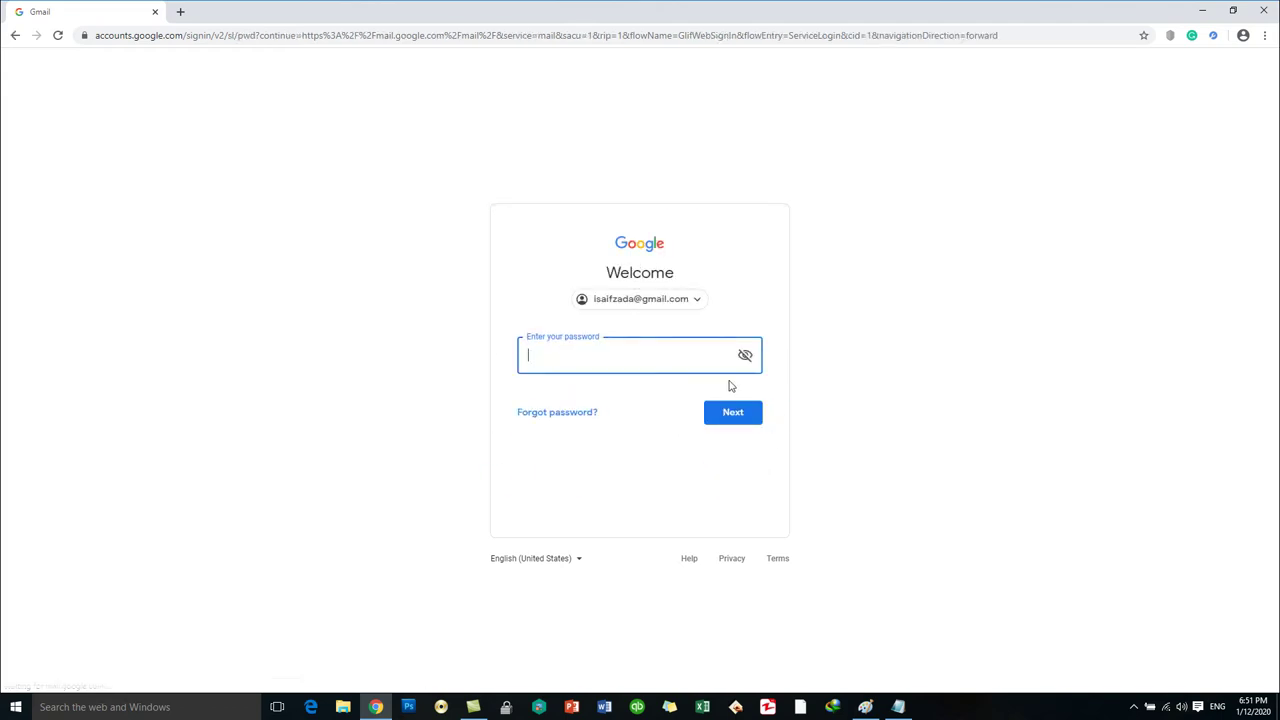
pyautogui.write('*************')
pyautogui.click(737, 419)
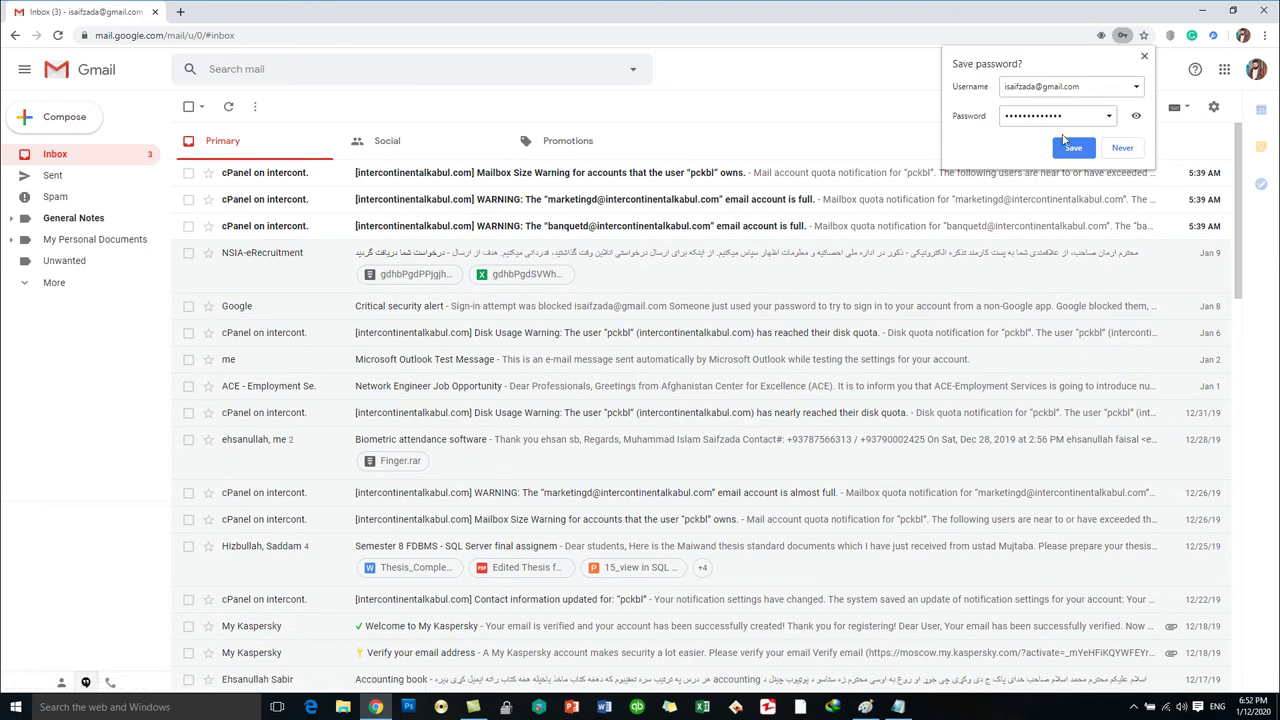
# Select the username in Chrome's save-password prompt, then decline saving the password.
pyautogui.click(1058, 84)
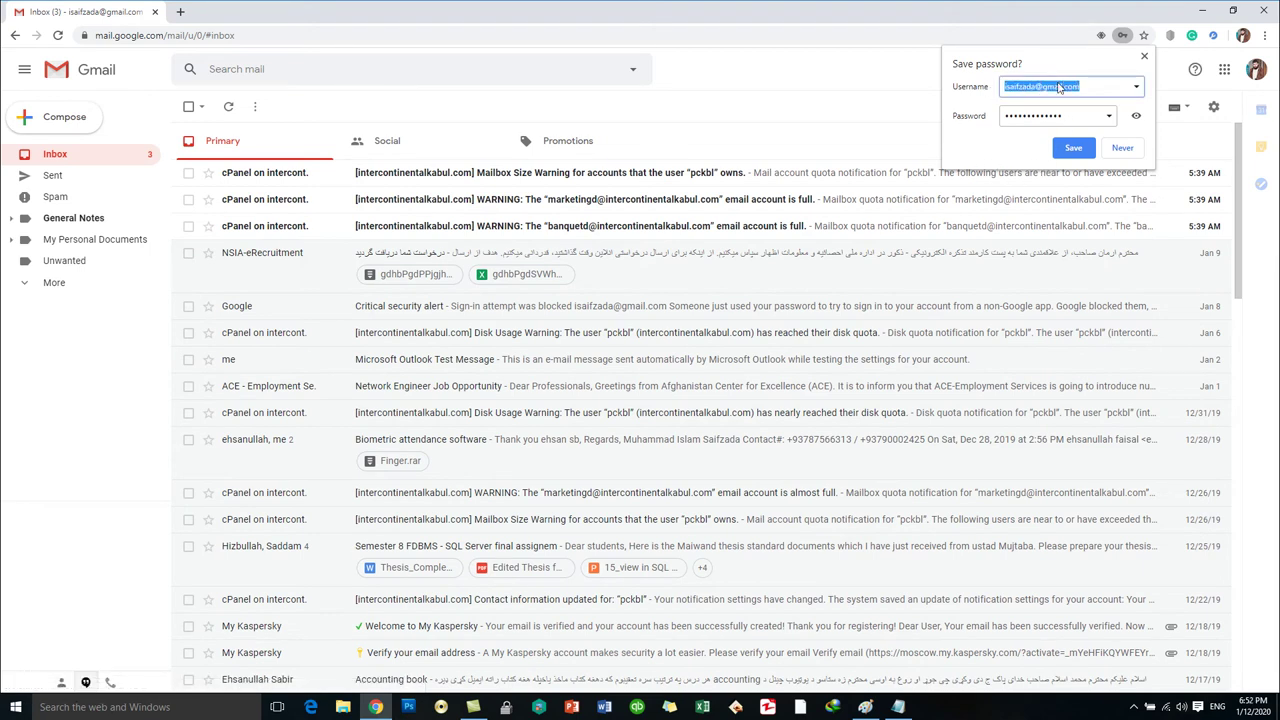
pyautogui.doubleClick(1059, 86)
pyautogui.tripleClick(1059, 86)
pyautogui.click(1058, 85)
pyautogui.doubleClick(1058, 86)
pyautogui.tripleClick(1058, 86)
pyautogui.click(1058, 86)
pyautogui.hotkey('shift', 'Home')
pyautogui.click(1121, 148)
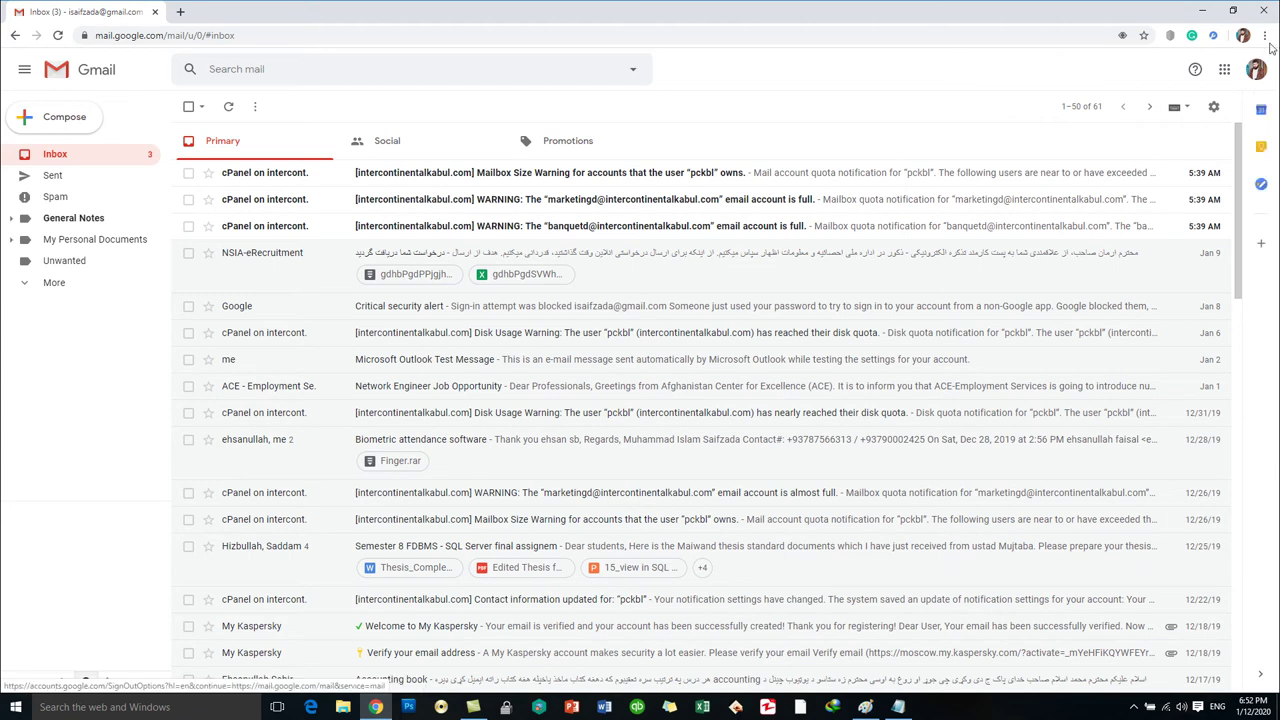
# Zoom the Gmail page to 110% from Chrome's menu.
pyautogui.click(1264, 35)
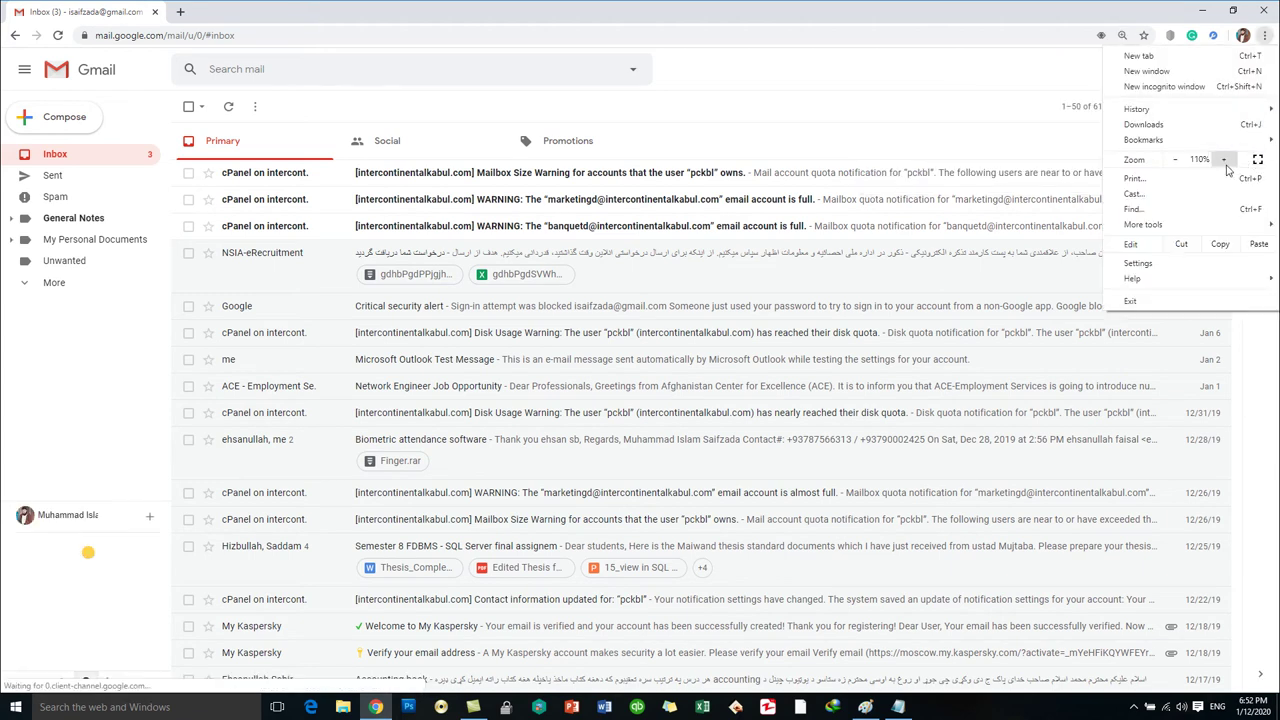
pyautogui.click(1225, 163)
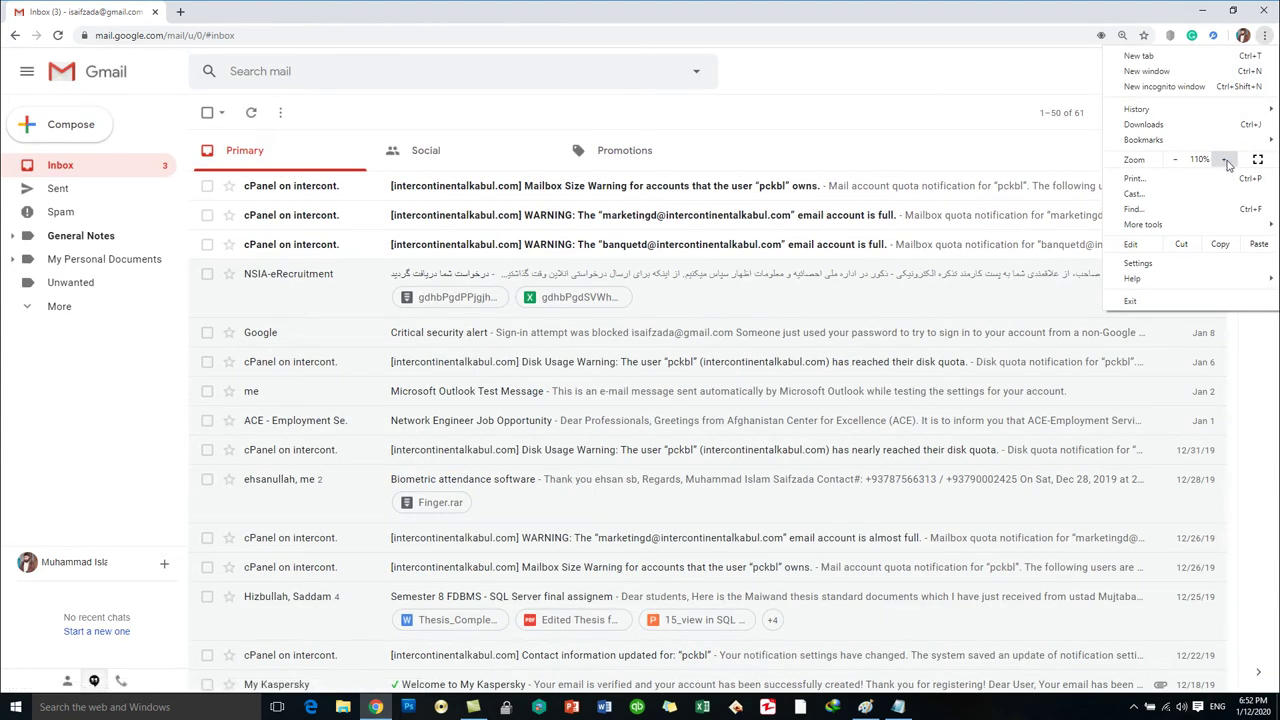
pyautogui.click(924, 76)
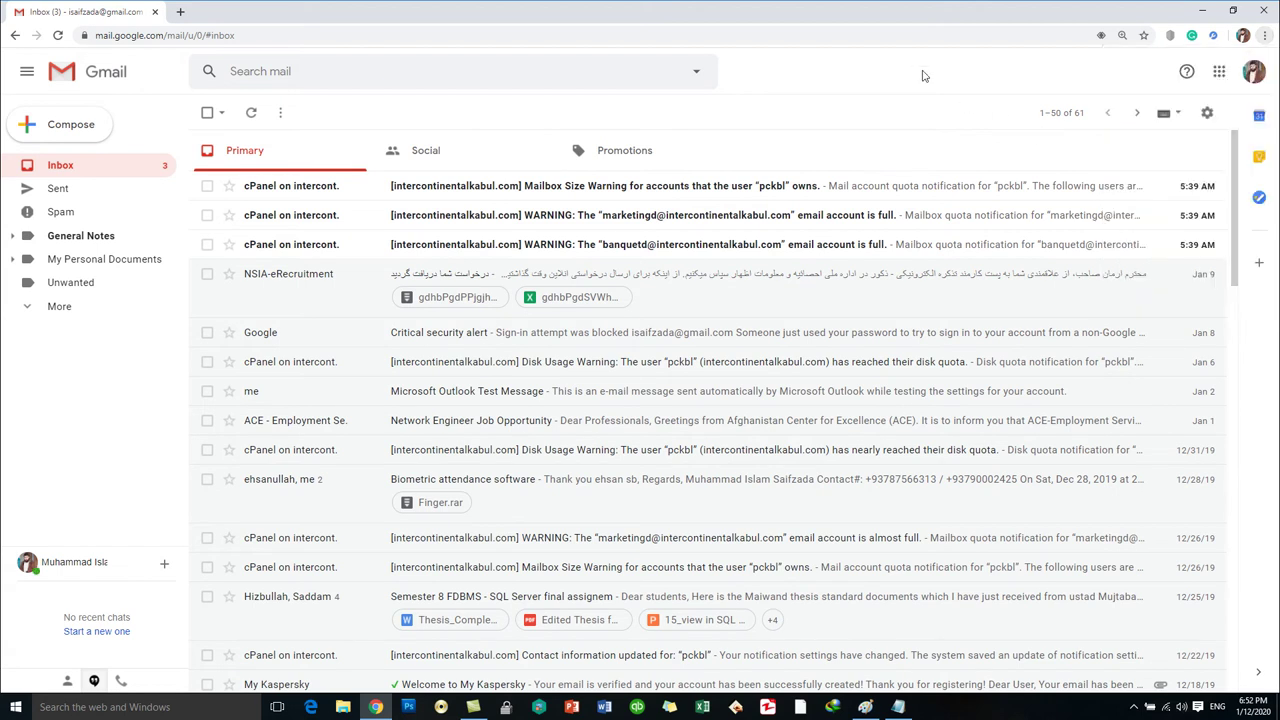
# Scroll through older inbox messages, then bring the Gmail-hacking notes in Notepad forward.
pyautogui.scroll(-7, 858, 436)
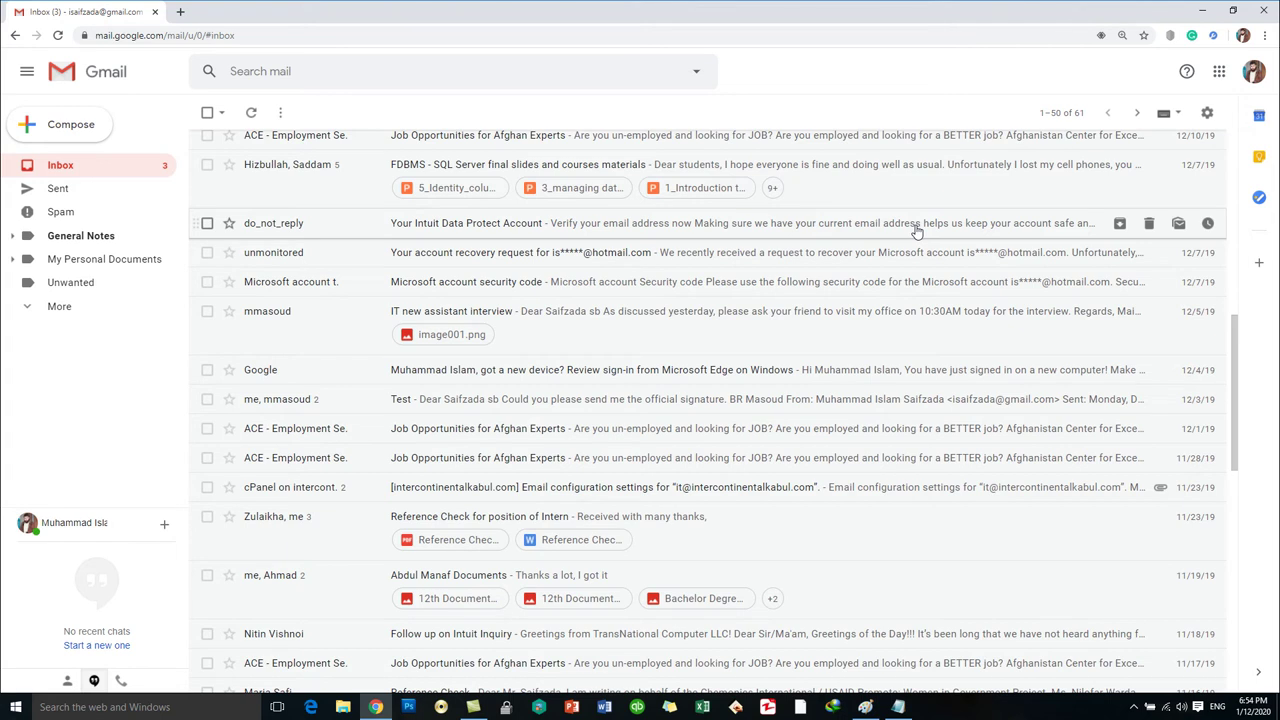
pyautogui.click(901, 707)
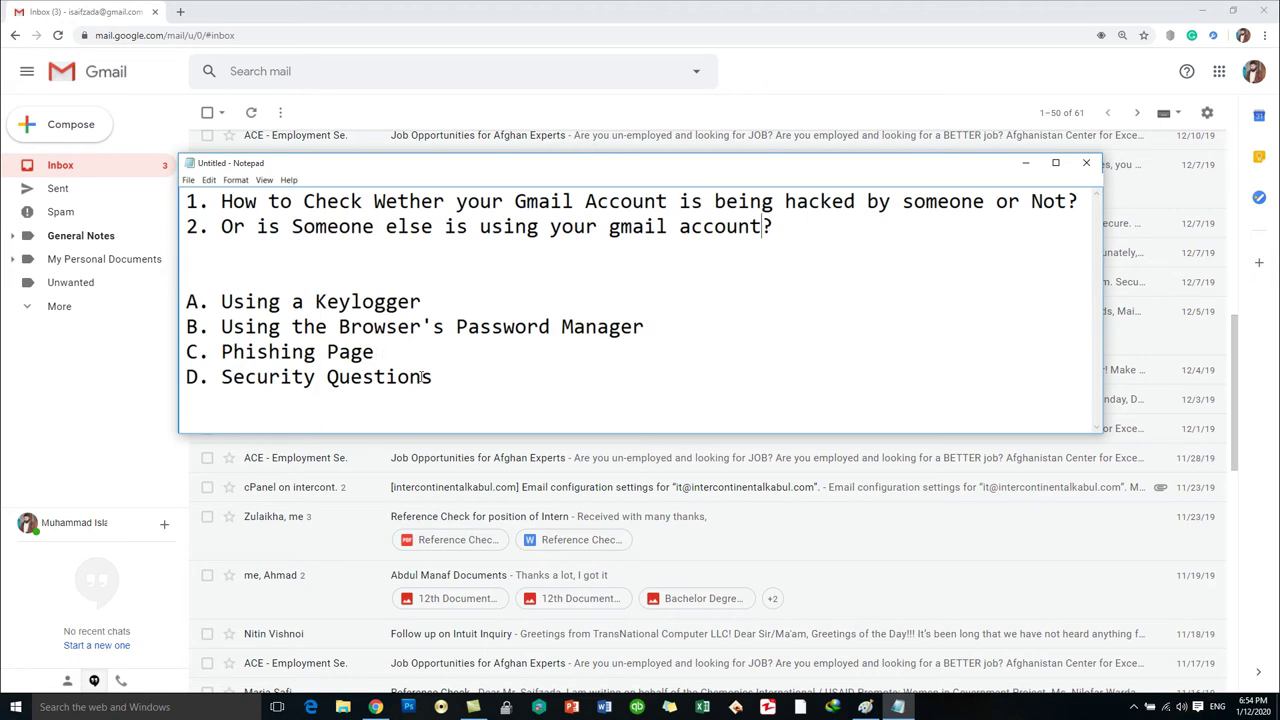
# Highlight 'Security Questions' in the notes, then minimize Notepad to reveal the inbox.
pyautogui.moveTo(434, 377); pyautogui.dragTo(221, 378)
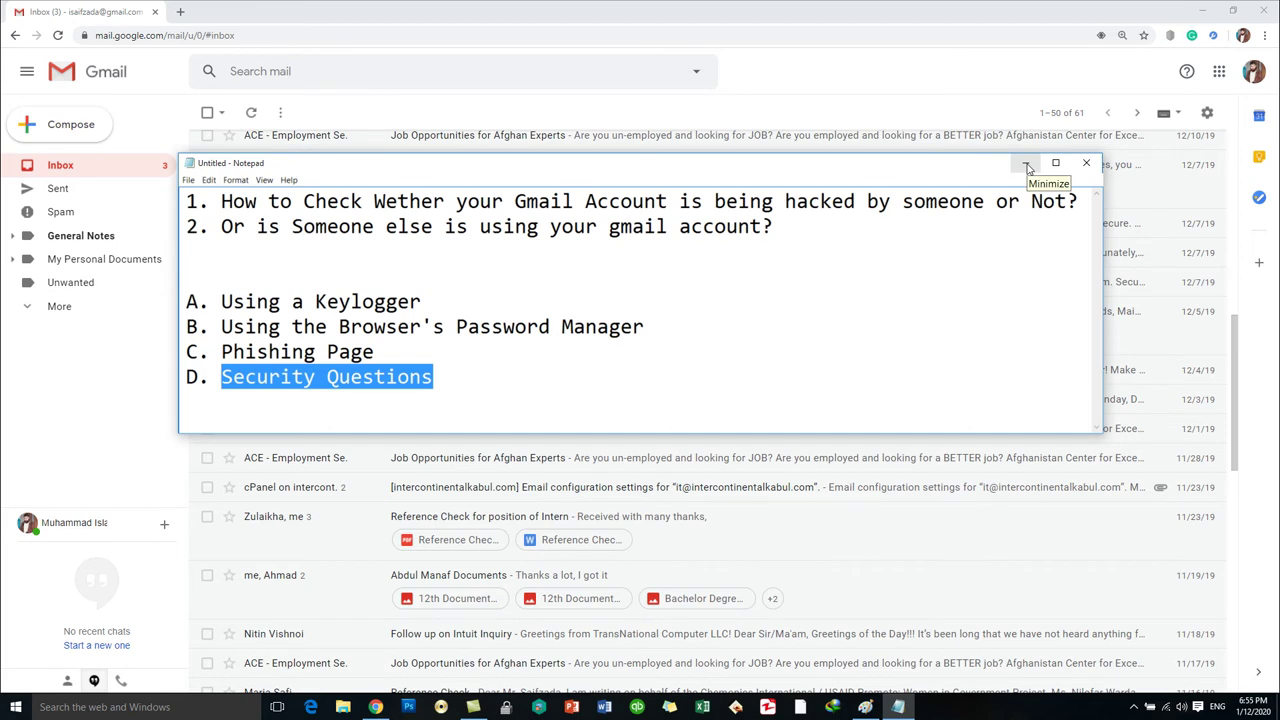
pyautogui.click(1026, 164)
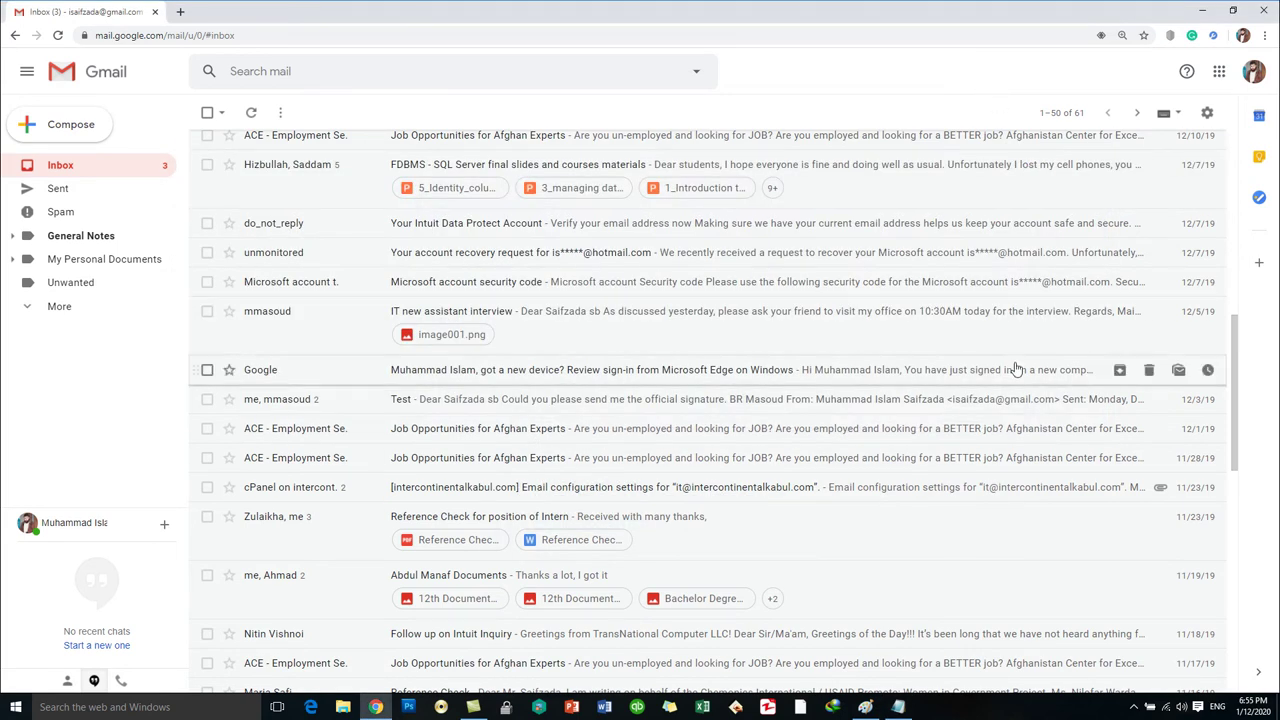
pyautogui.scroll(10, 1015, 369)
pyautogui.scroll(-10, 1015, 369)
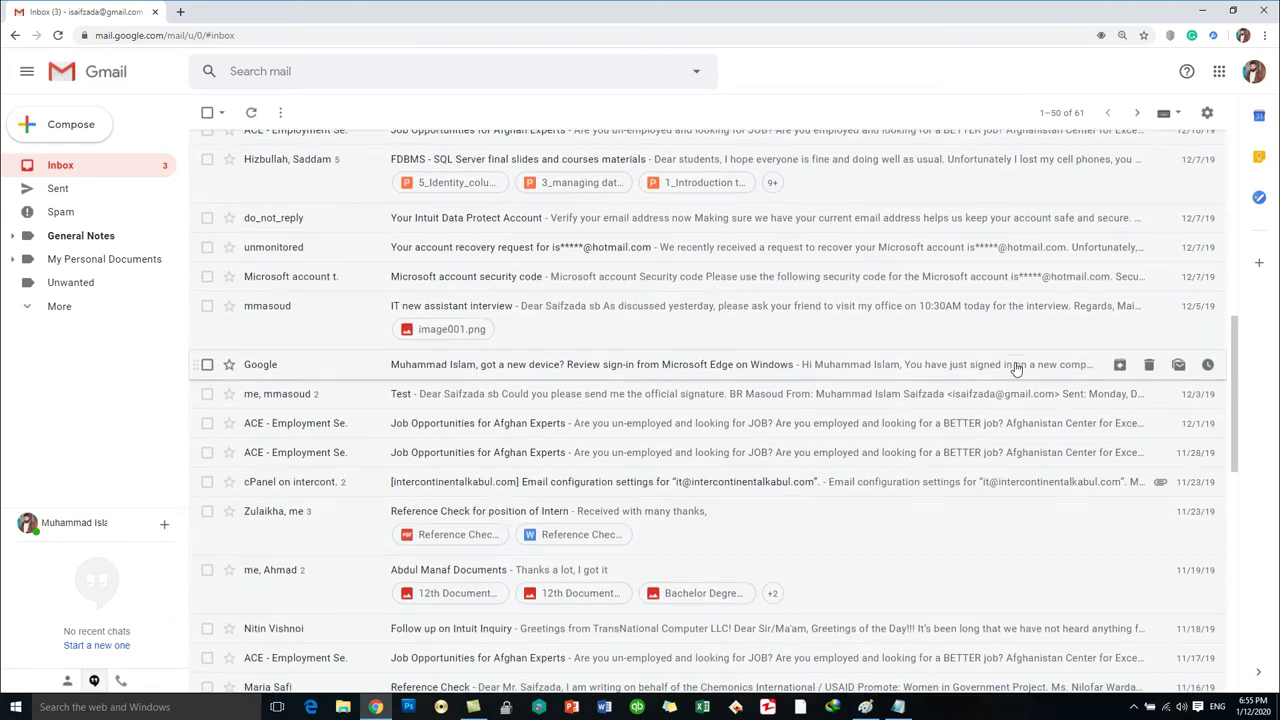
pyautogui.scroll(-3, 1015, 369)
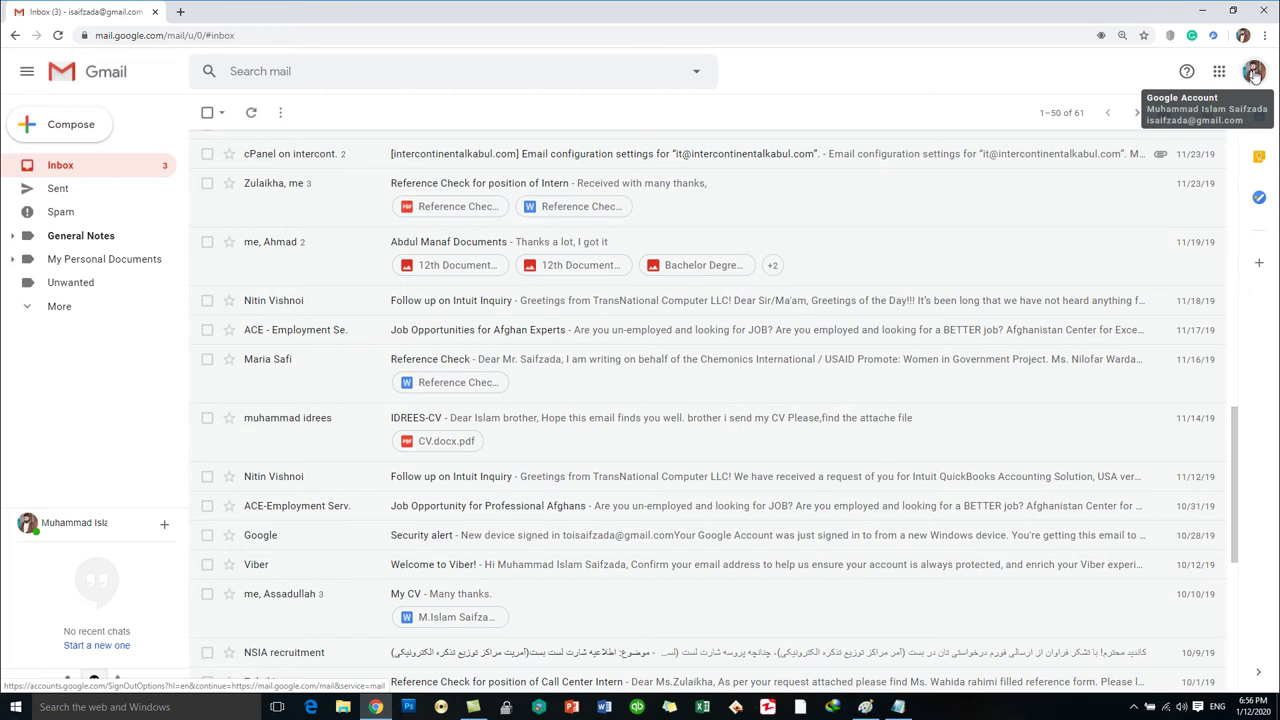
# Open 'Manage your Google Account' from the Gmail avatar menu.
pyautogui.click(1254, 74)
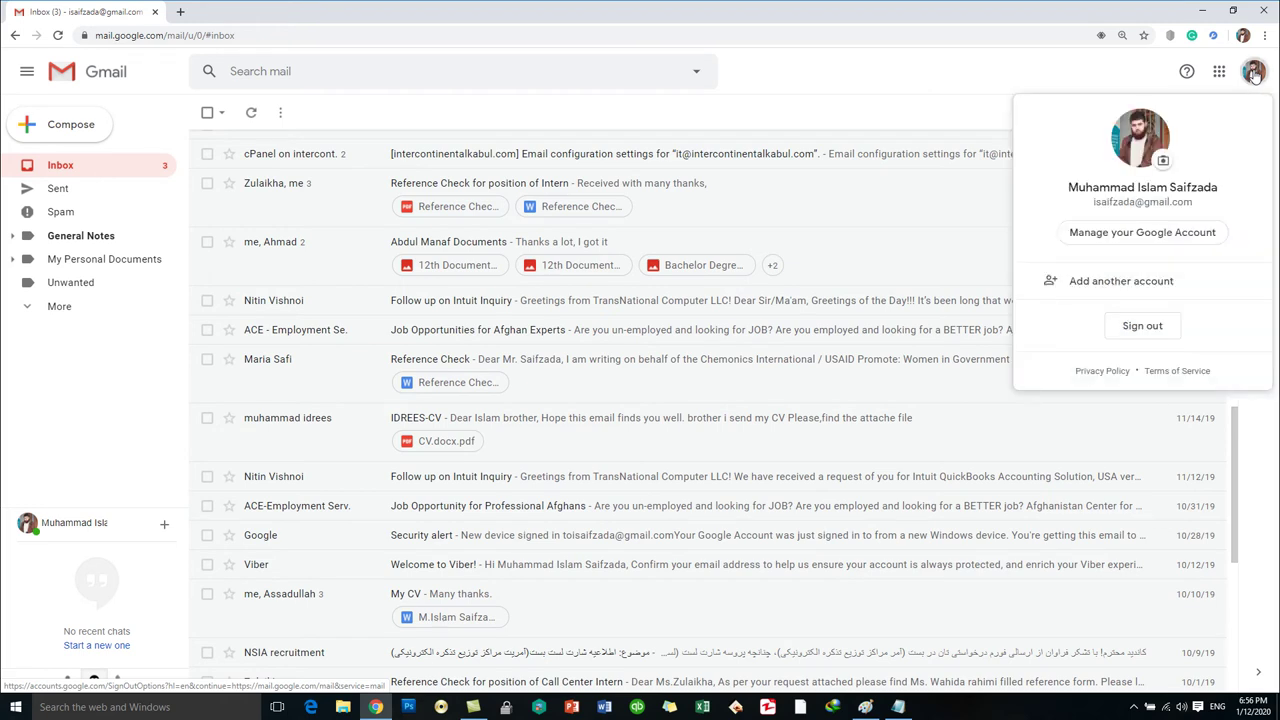
pyautogui.click(1132, 239)
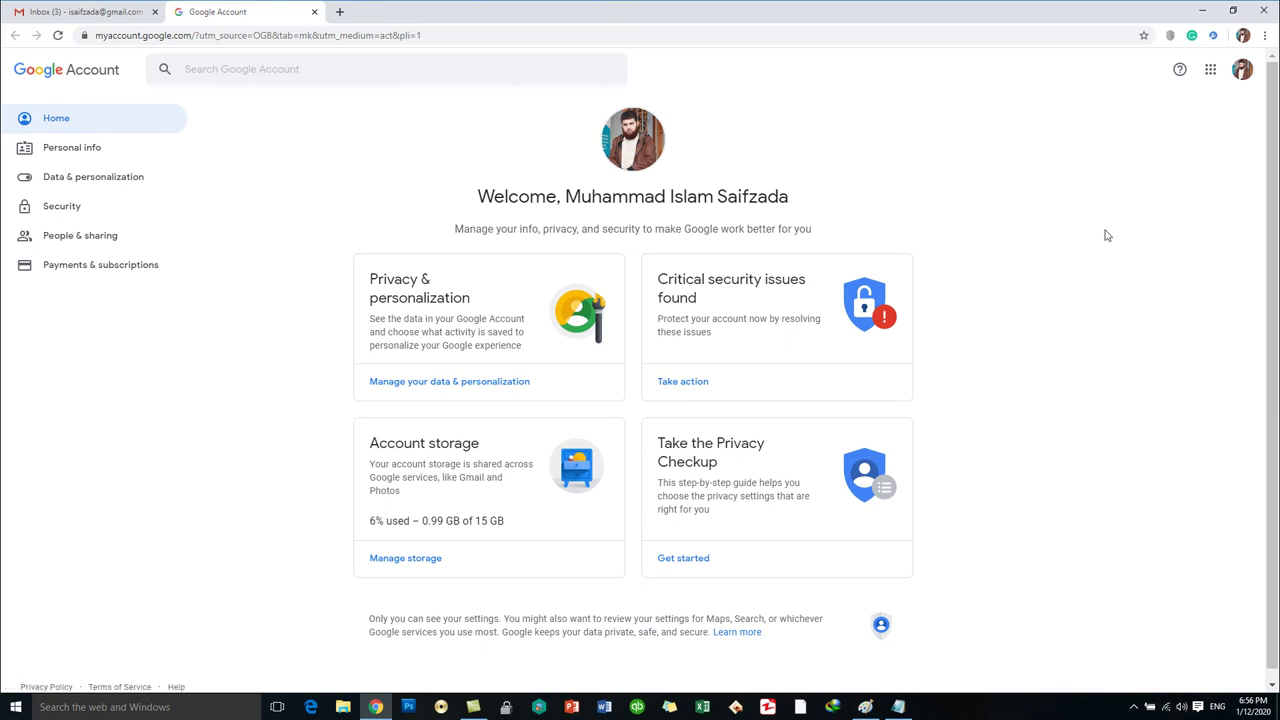
# Open the Security page and scroll through sign-in, verification and recent security events.
pyautogui.click(70, 208)
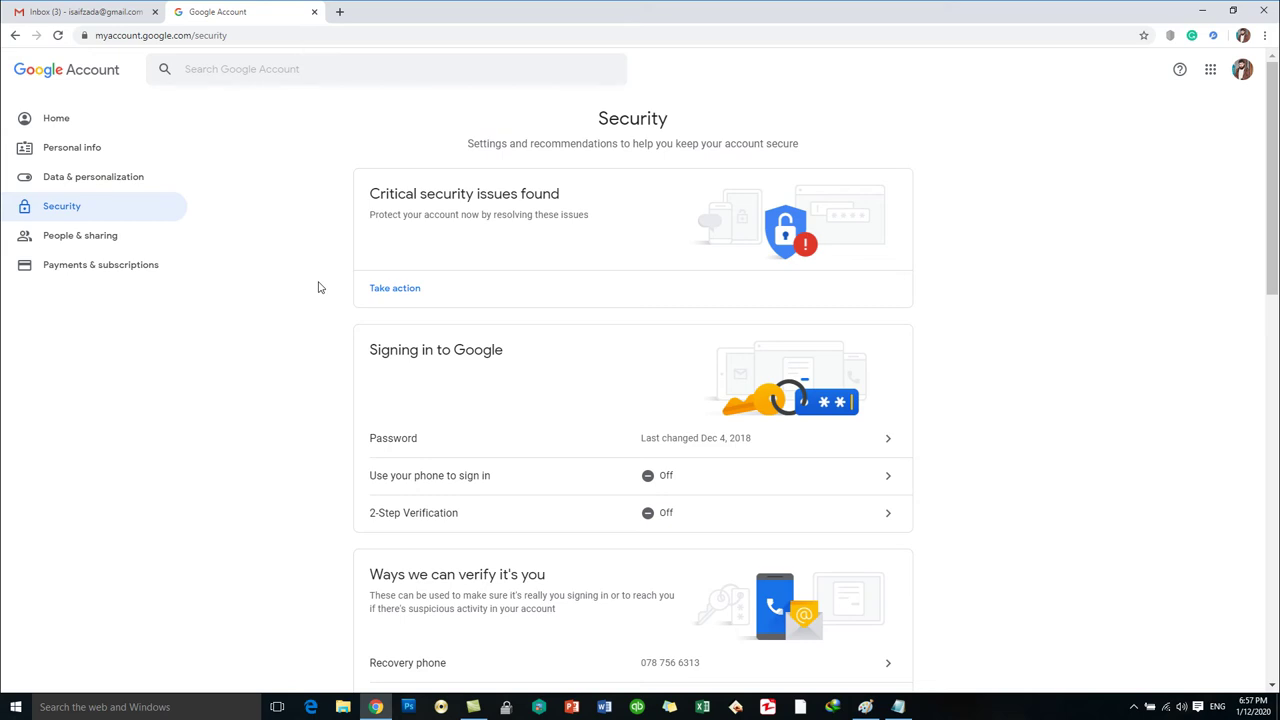
pyautogui.scroll(-1, 318, 287)
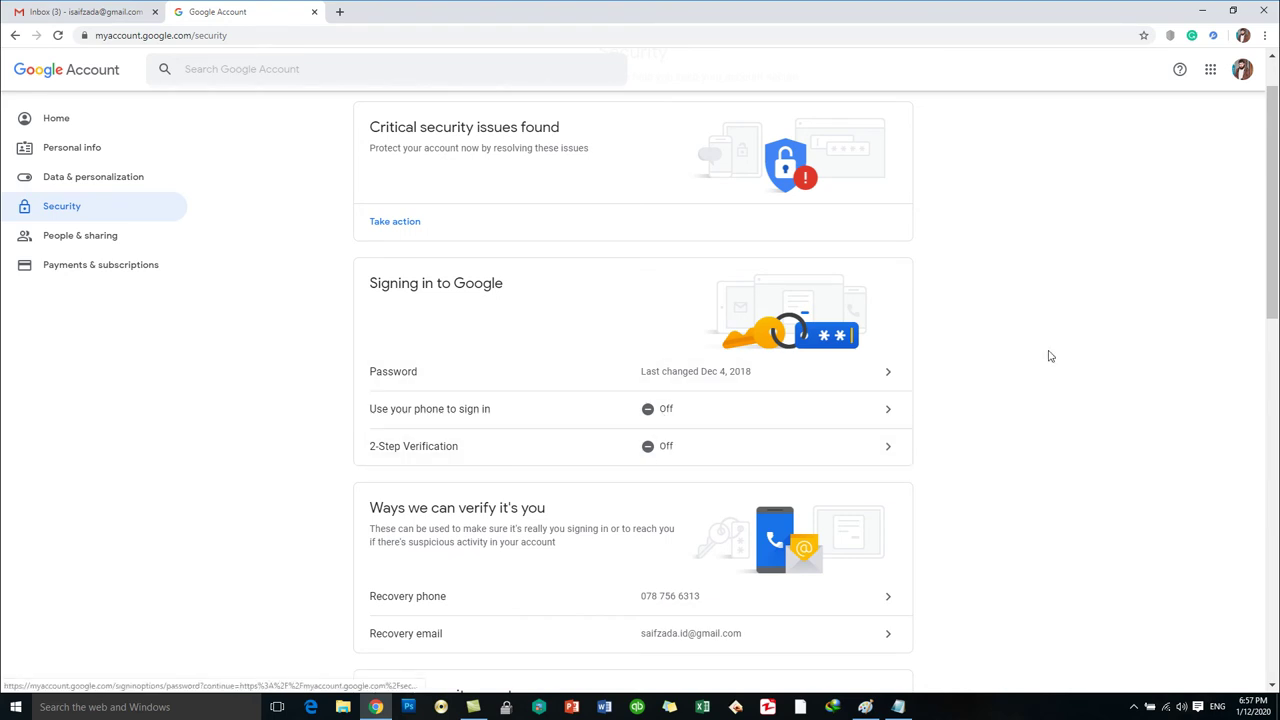
pyautogui.scroll(-2, 1048, 357)
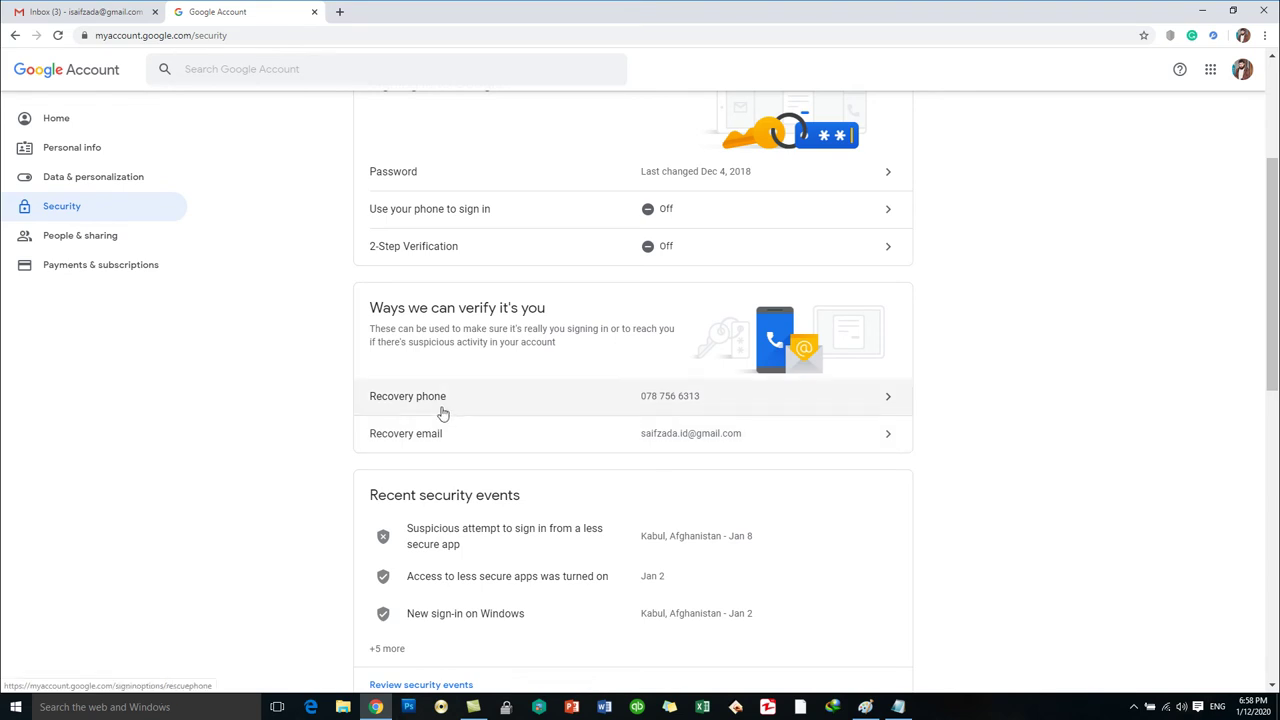
# Scroll the Security page down to the Your devices and Less secure app access cards.
pyautogui.scroll(3, 443, 413)
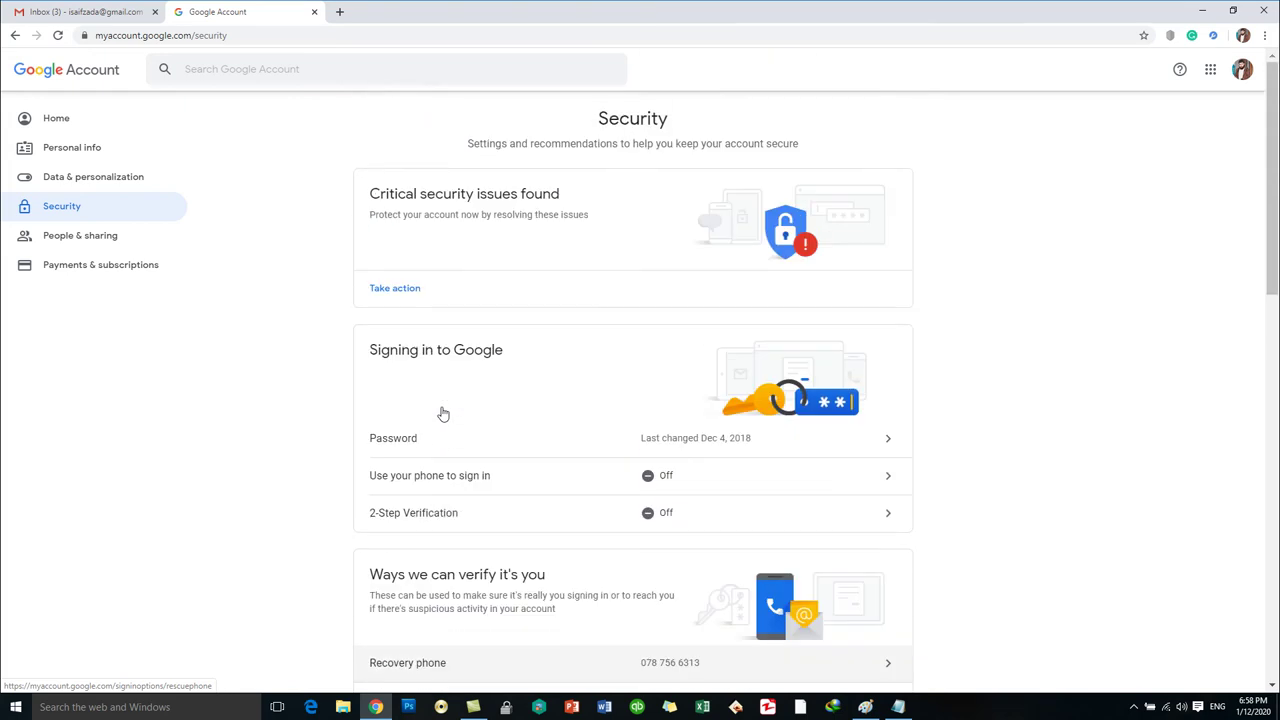
pyautogui.scroll(-1, 463, 417)
pyautogui.scroll(-1, 464, 426)
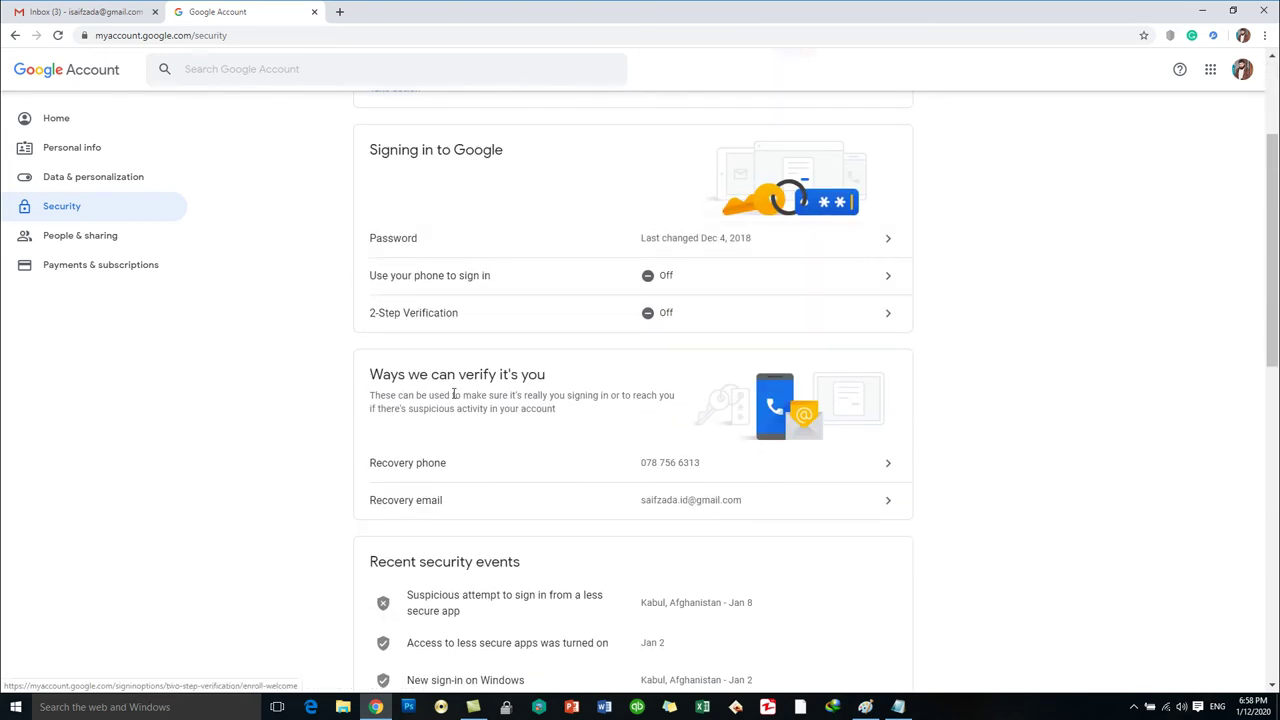
pyautogui.scroll(-3, 1067, 350)
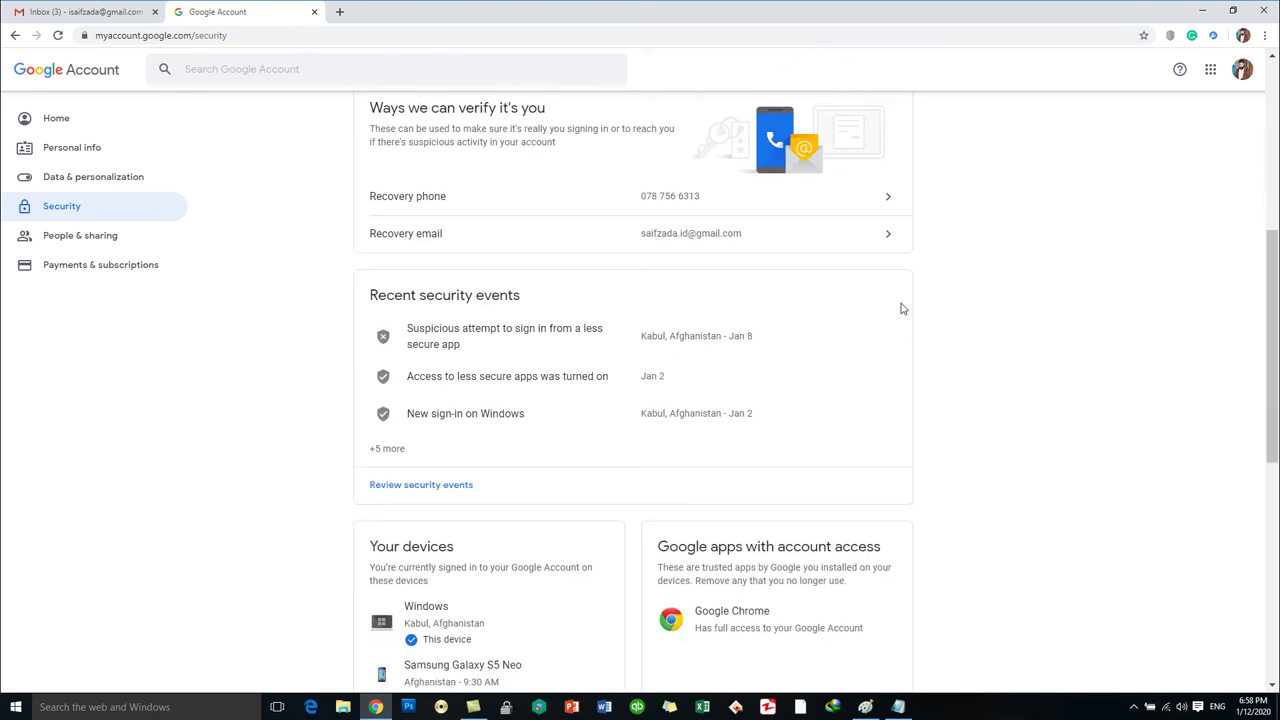
pyautogui.scroll(-2, 998, 386)
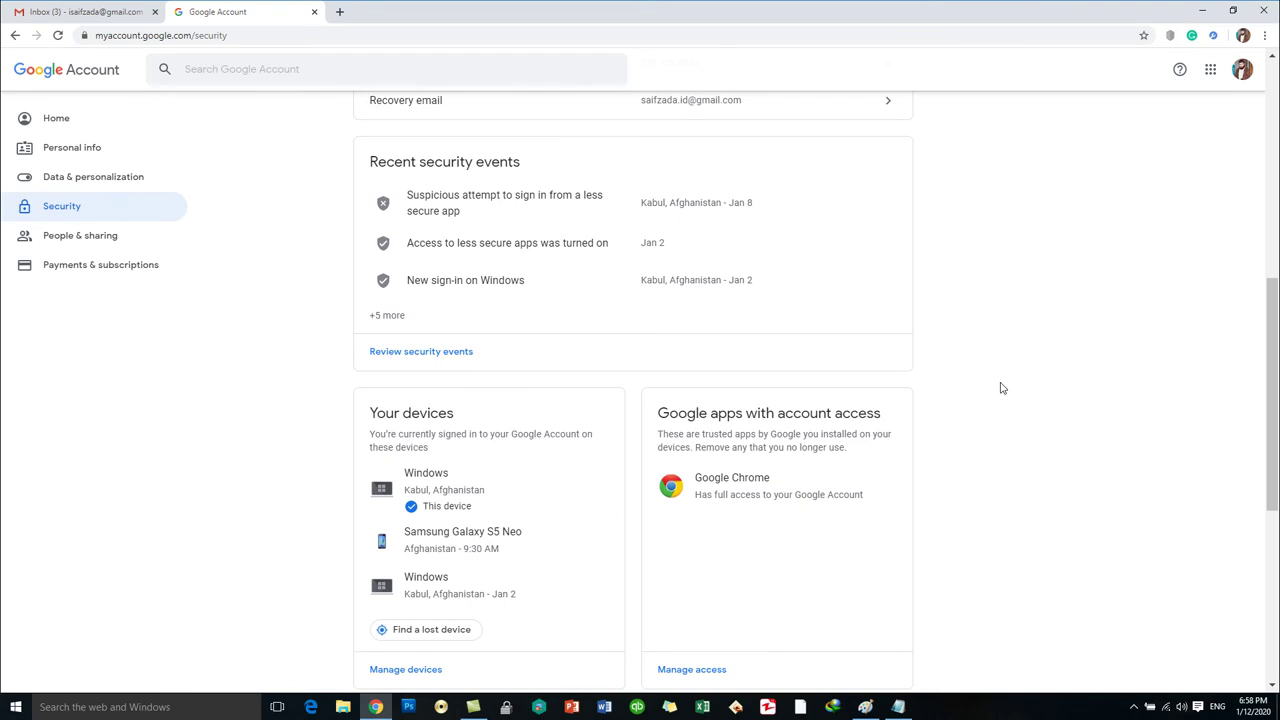
pyautogui.scroll(-2, 1000, 388)
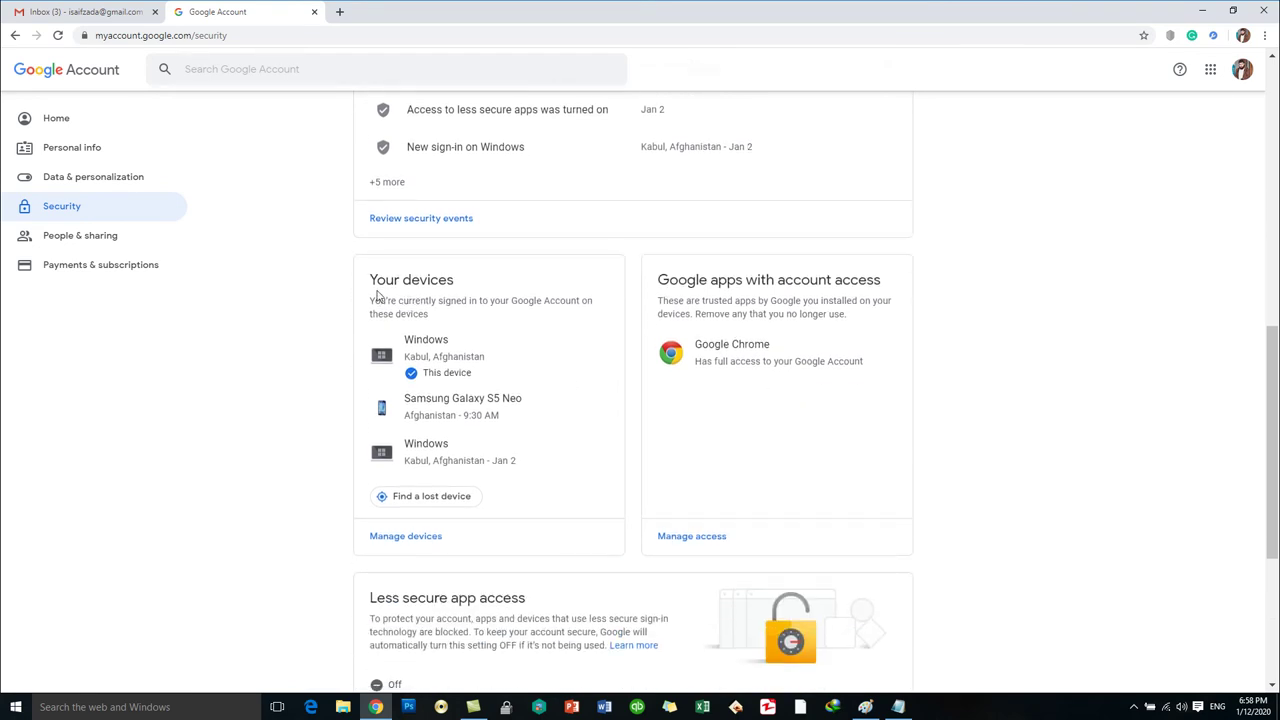
pyautogui.moveTo(371, 280); pyautogui.dragTo(455, 280)
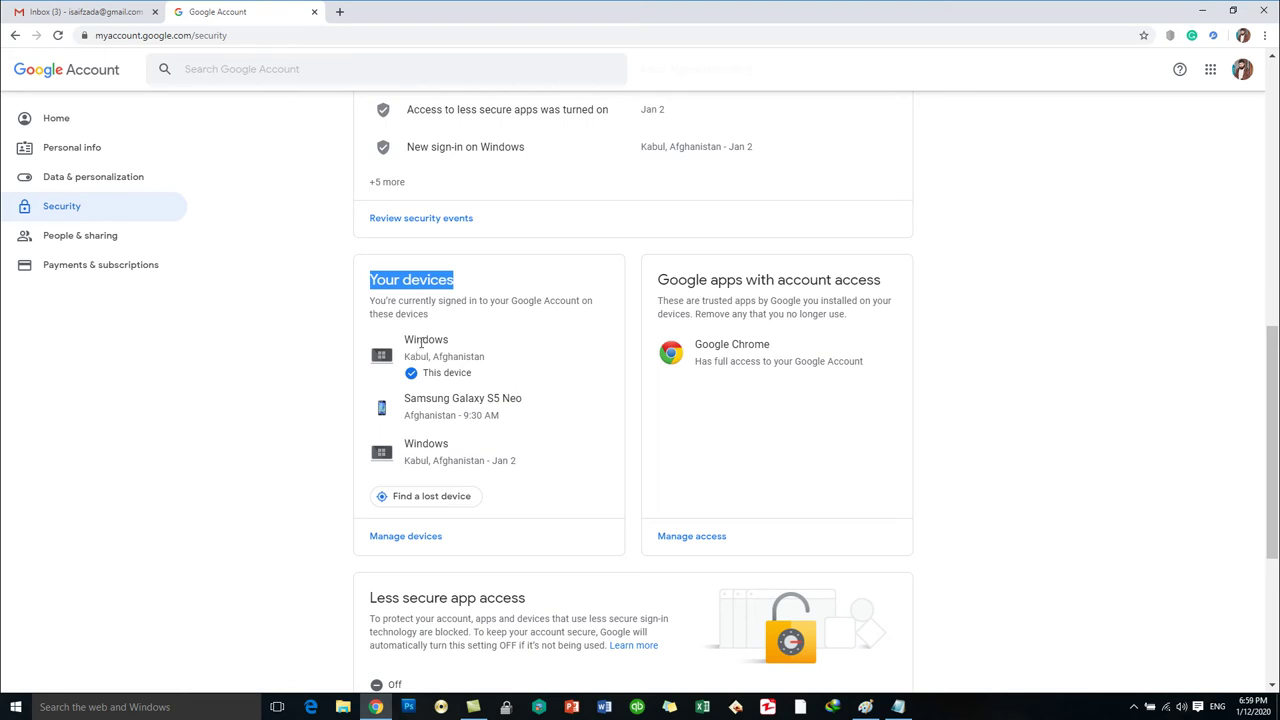
pyautogui.click(424, 339)
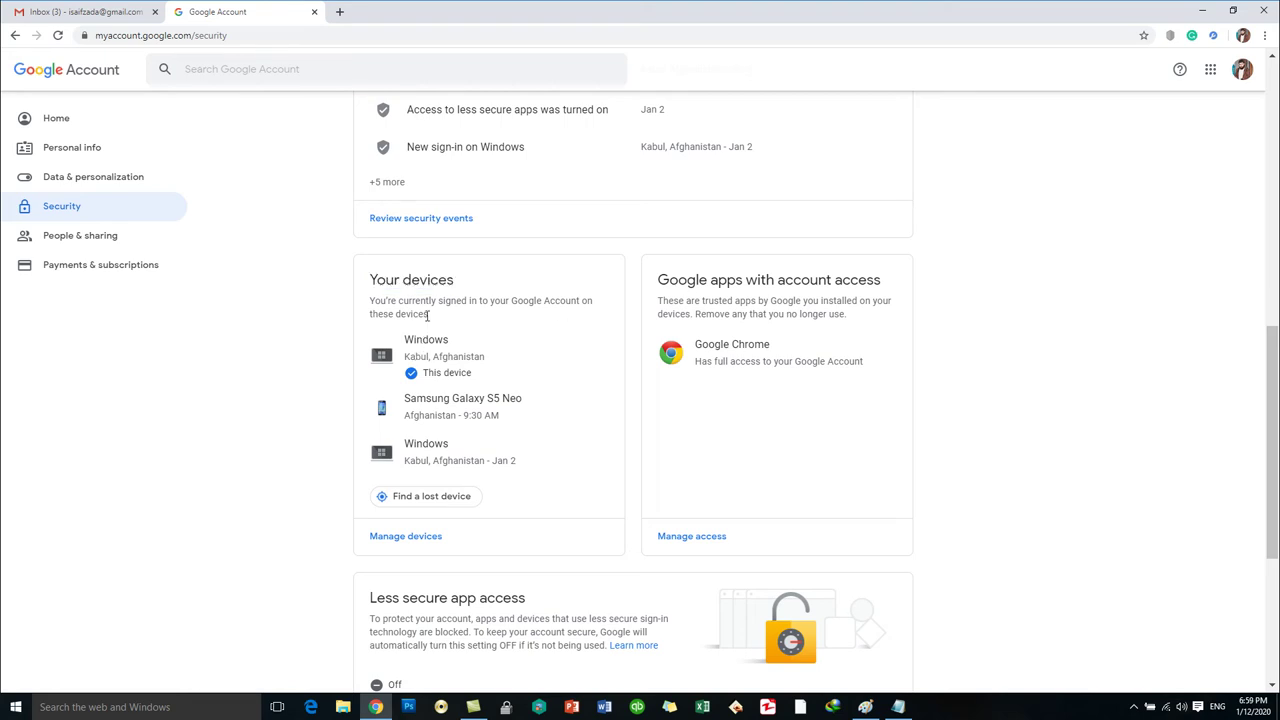
pyautogui.tripleClick(424, 302)
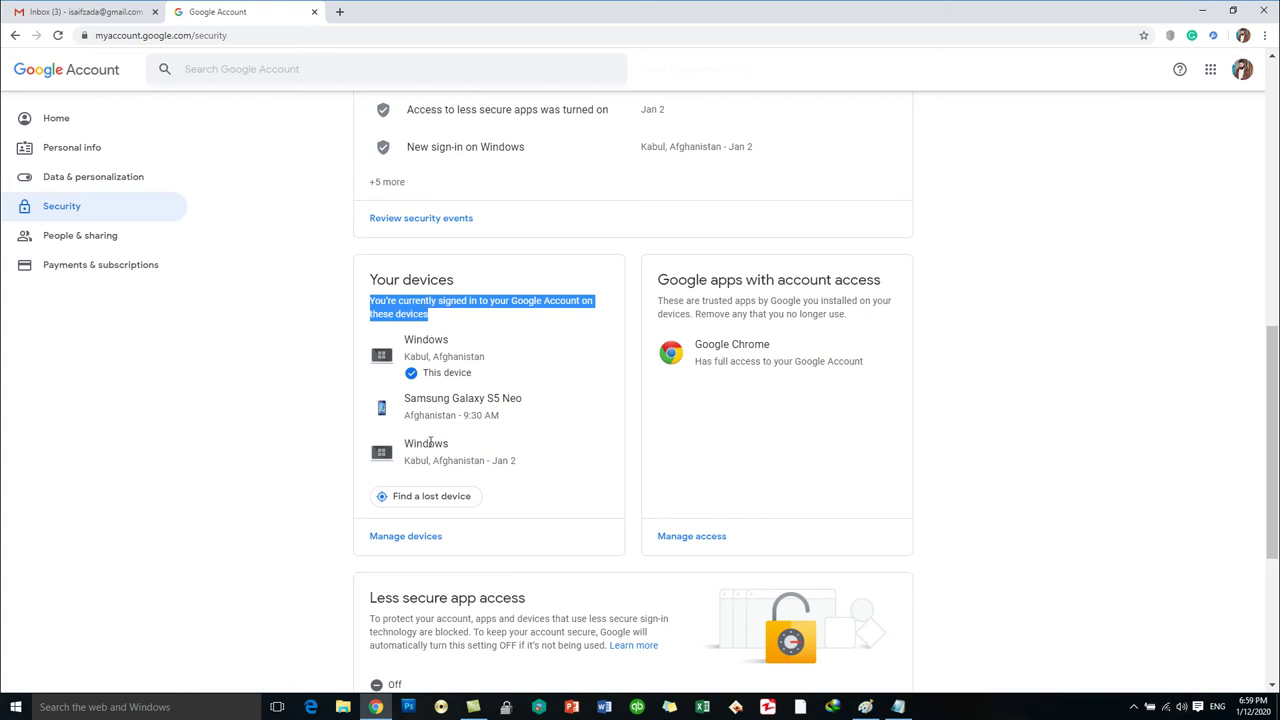
pyautogui.doubleClick(421, 340)
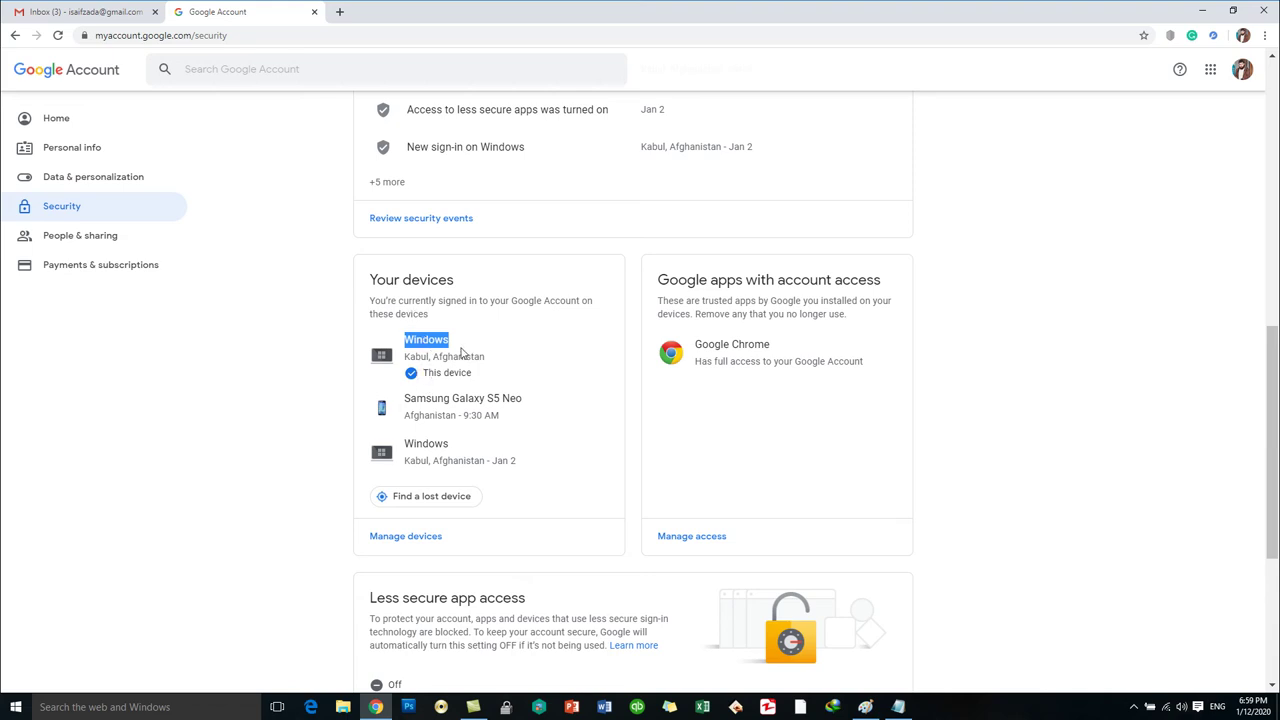
pyautogui.doubleClick(428, 356)
pyautogui.click(428, 356)
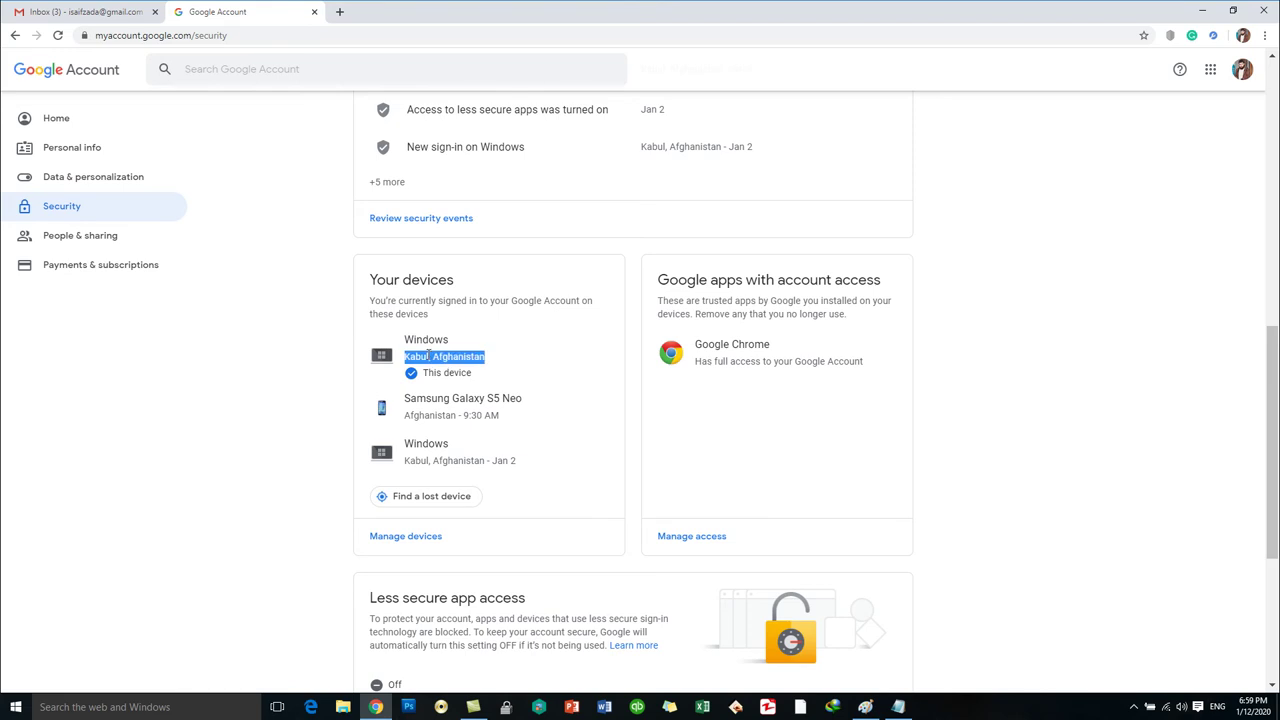
pyautogui.tripleClick(504, 397)
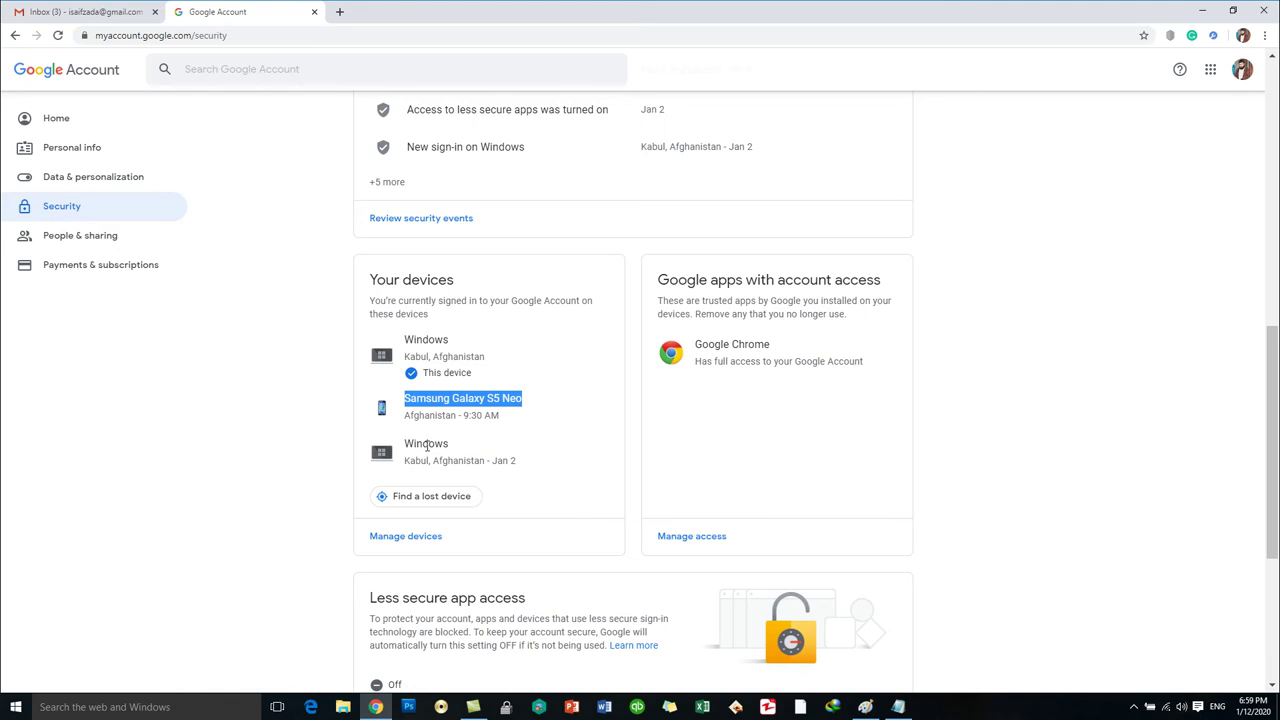
pyautogui.doubleClick(430, 443)
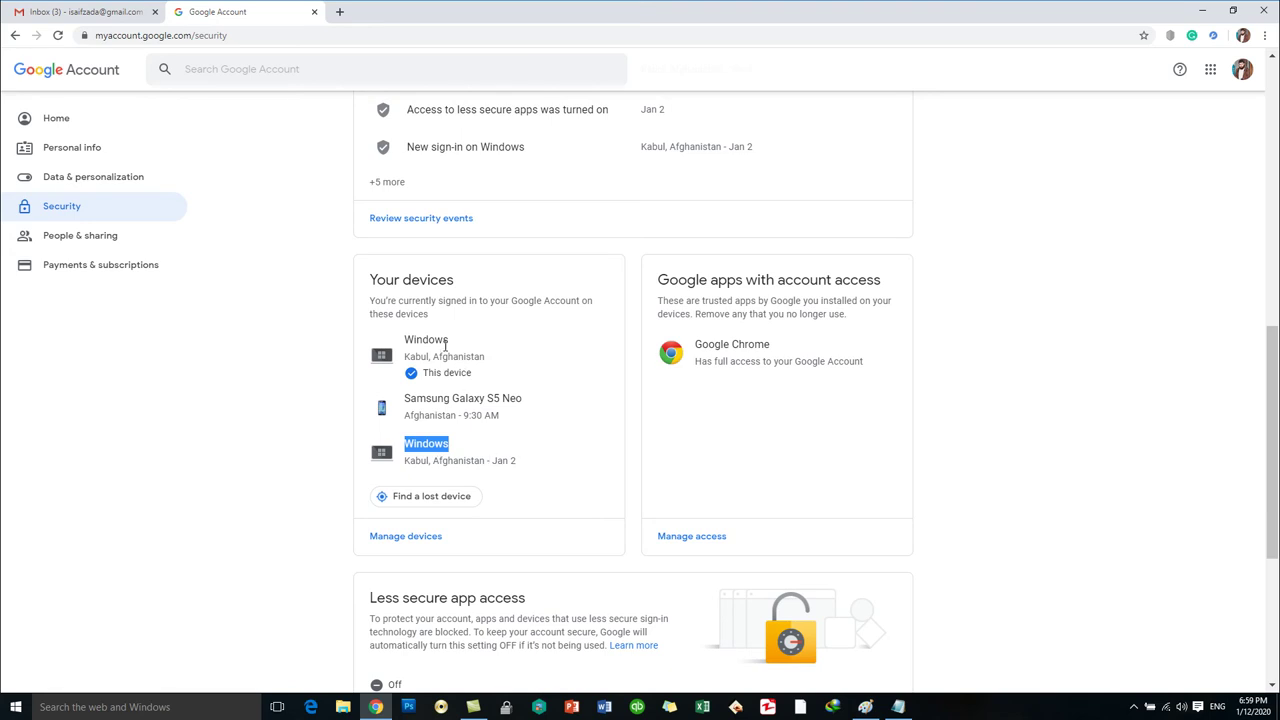
pyautogui.moveTo(444, 340); pyautogui.dragTo(472, 460)
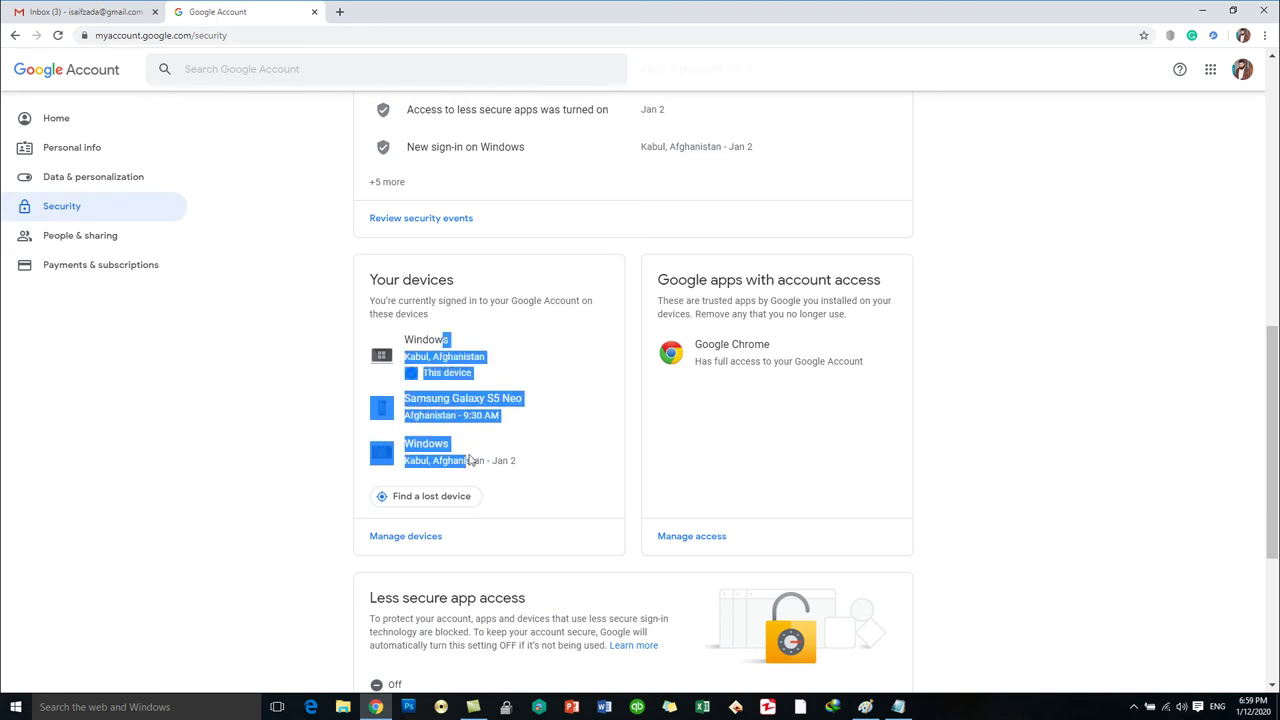
pyautogui.click(460, 354)
pyautogui.doubleClick(426, 341)
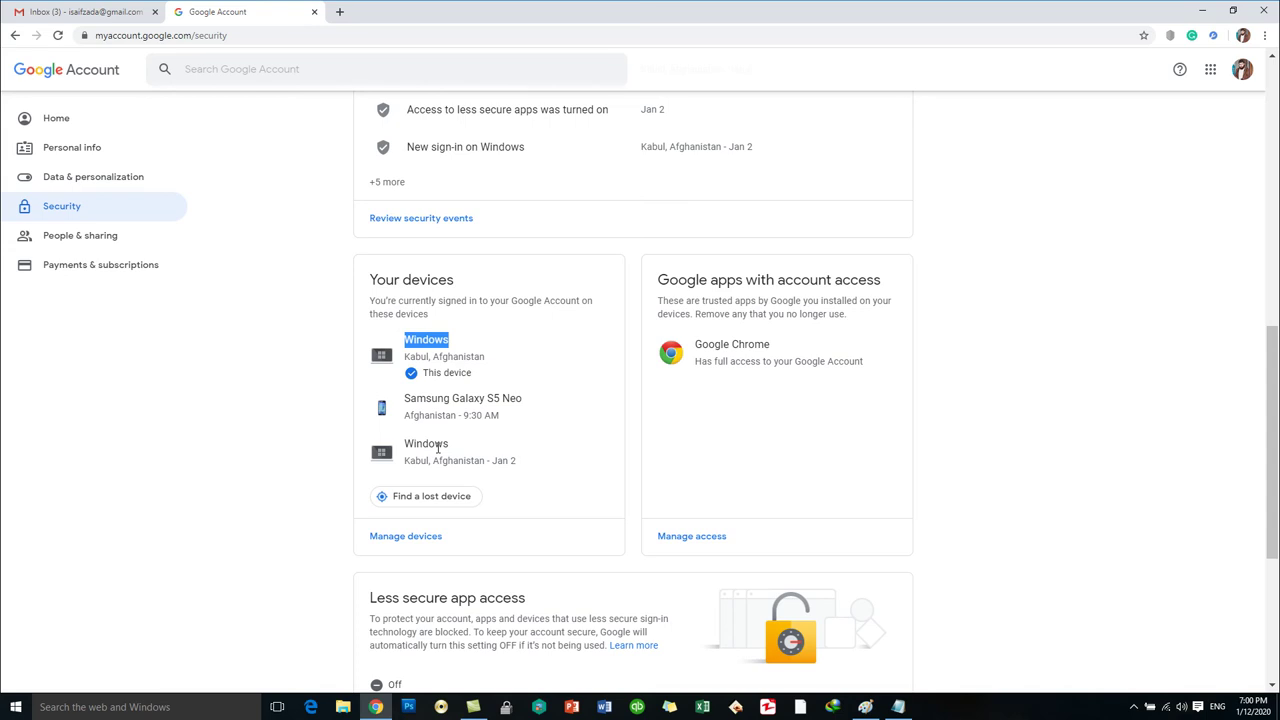
pyautogui.scroll(-2, 443, 415)
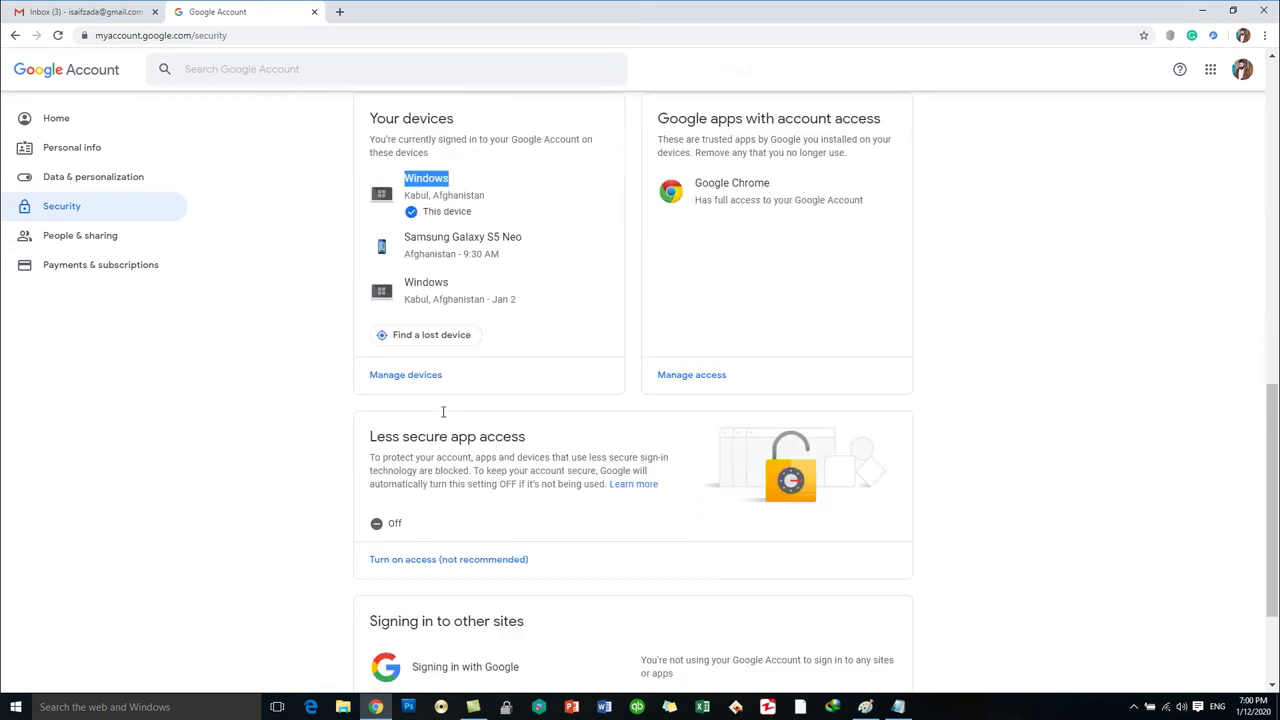
pyautogui.scroll(-2, 534, 580)
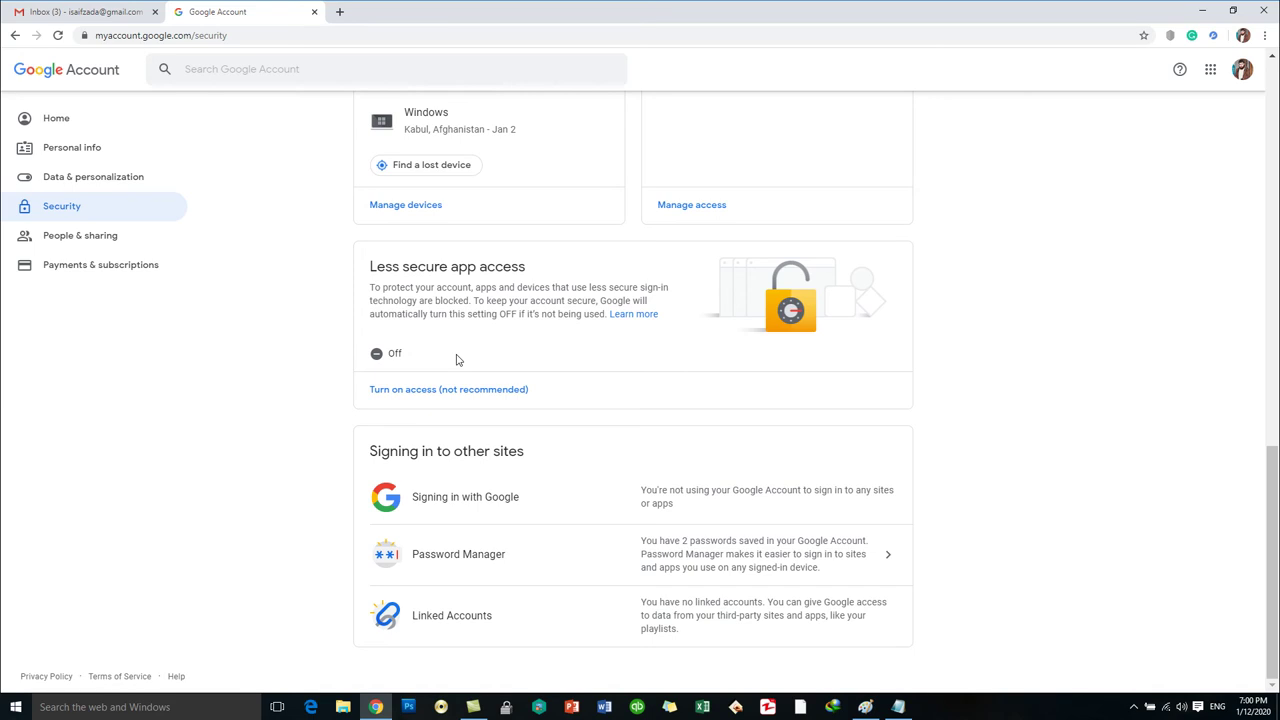
pyautogui.scroll(6, 457, 359)
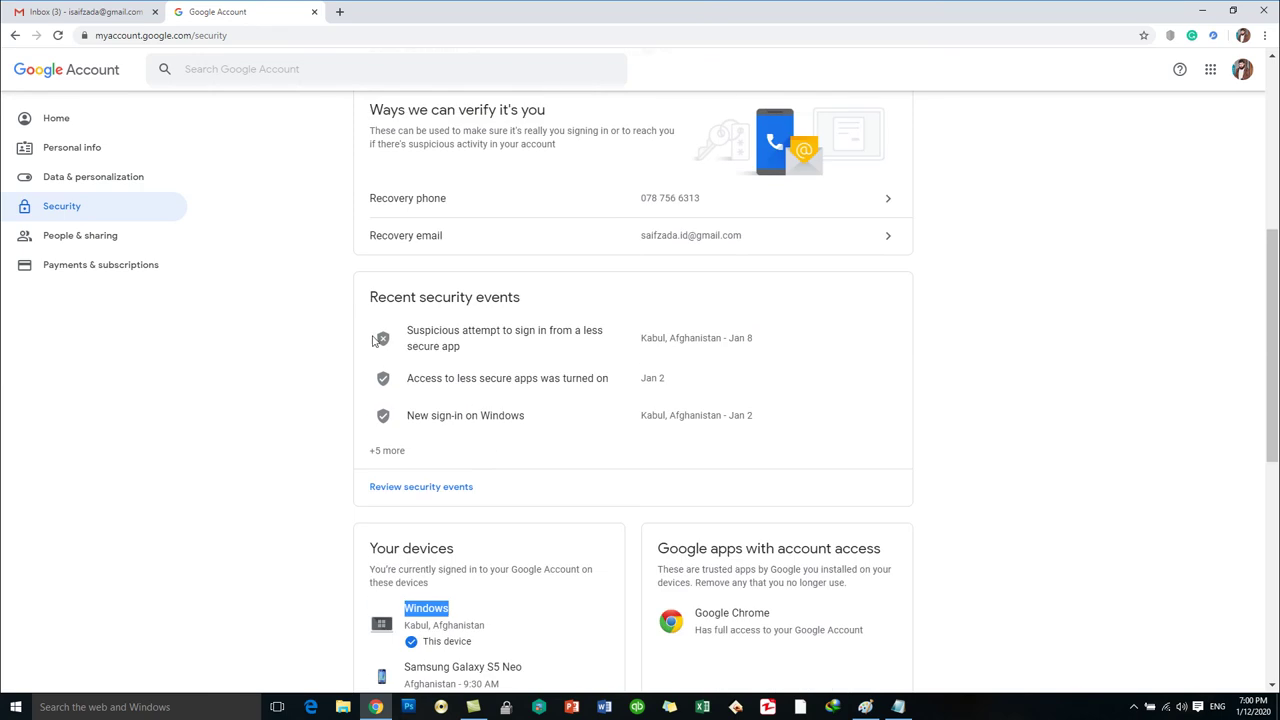
# Close the Google Account tab and open Settings from Gmail's gear menu.
pyautogui.click(312, 12)
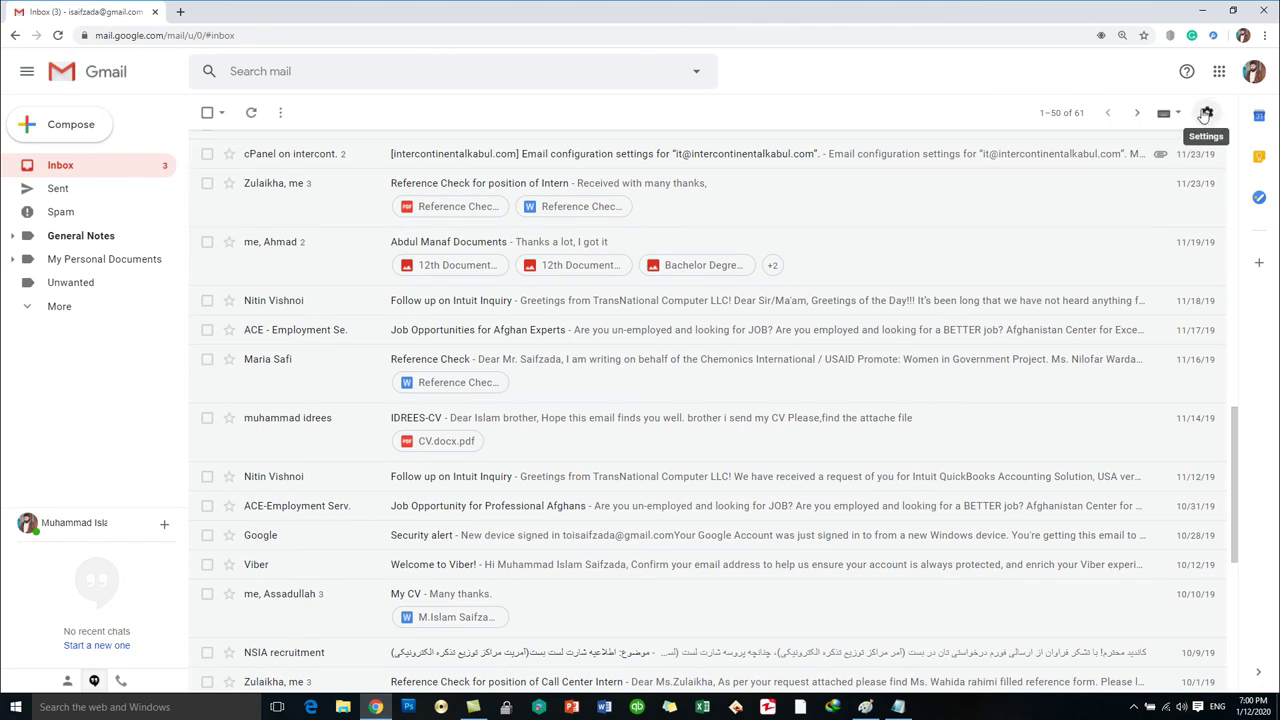
pyautogui.click(1207, 115)
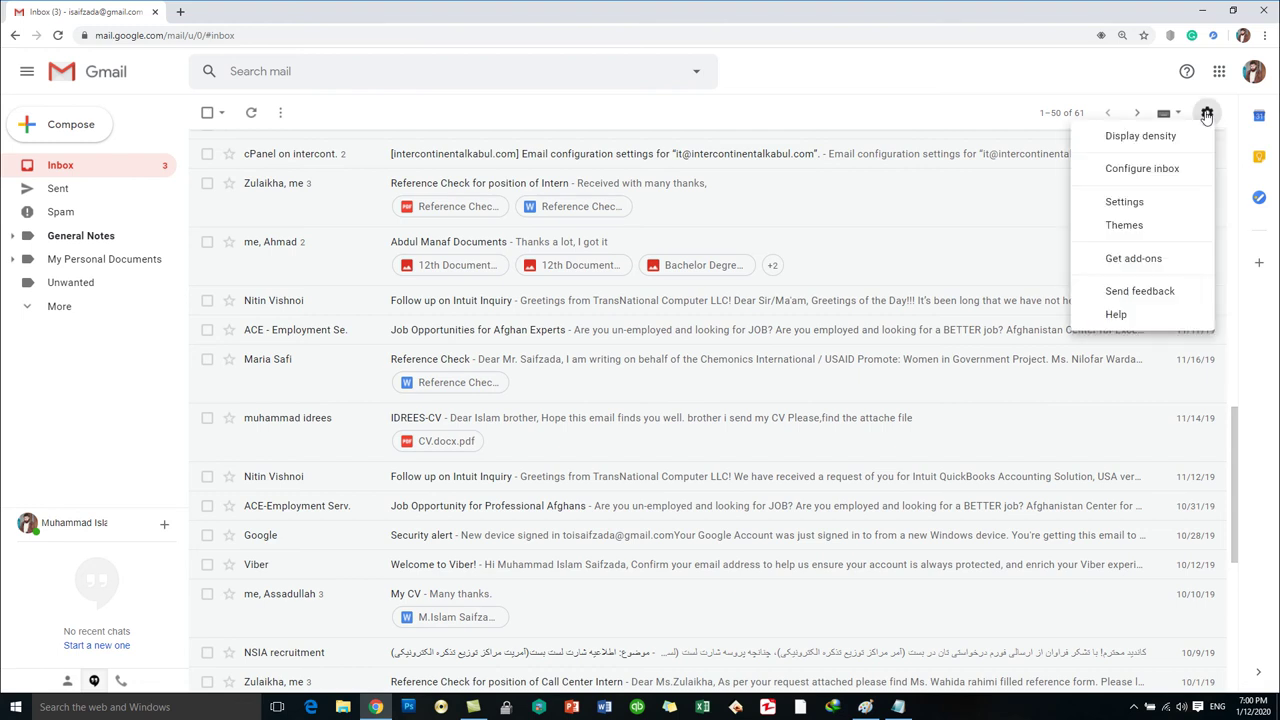
pyautogui.click(1128, 202)
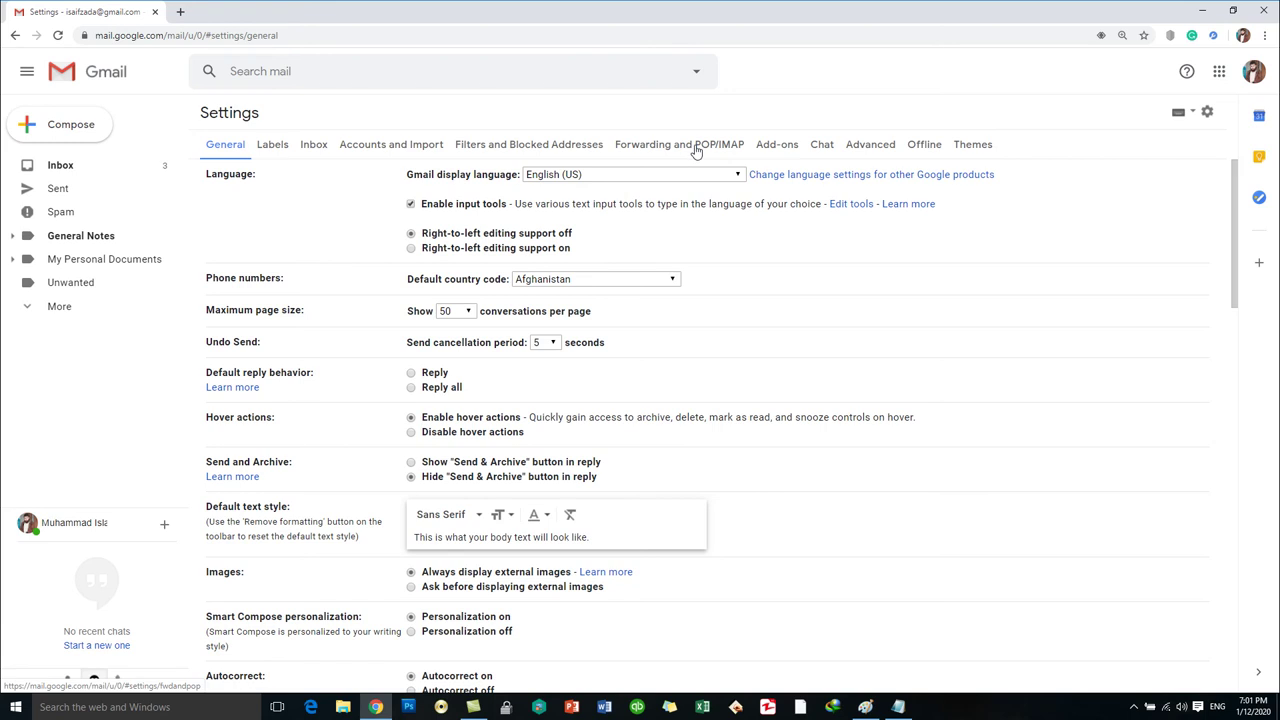
# Open the Forwarding and POP/IMAP tab to confirm POP and IMAP are disabled.
pyautogui.click(696, 148)
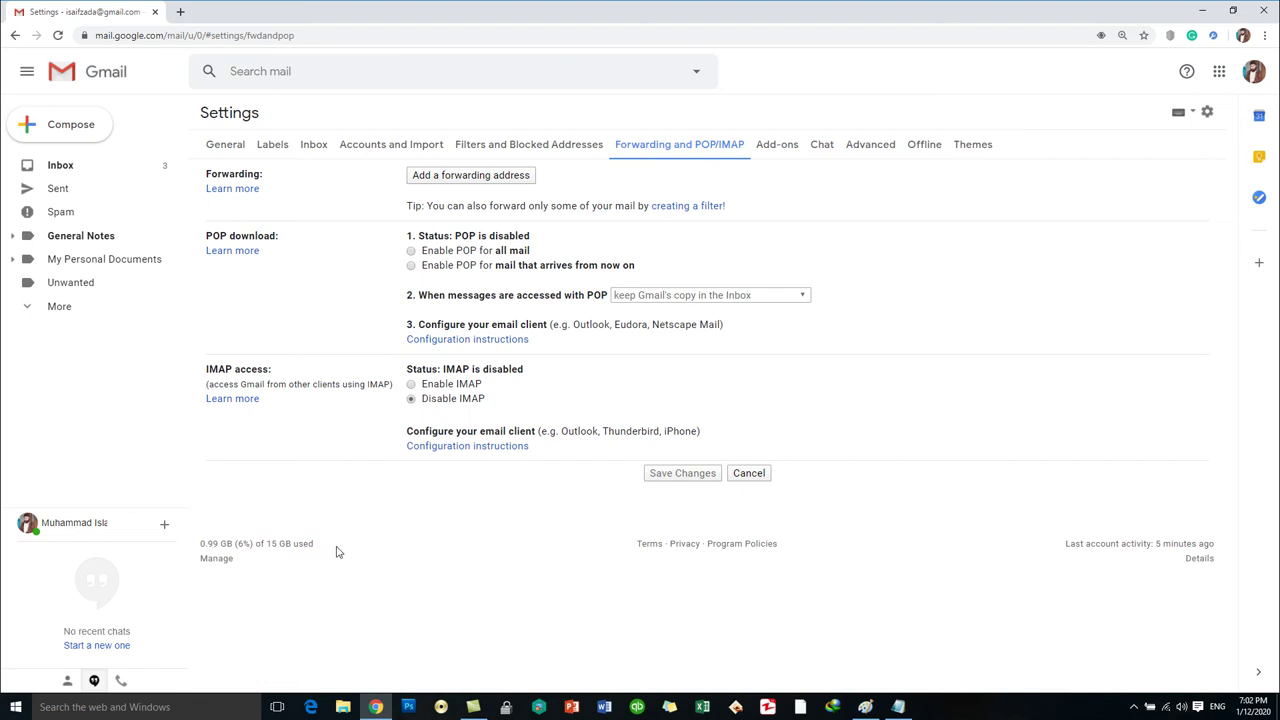
# Highlight the storage usage line and its GB figure in Gmail Settings.
pyautogui.tripleClick(271, 543)
pyautogui.tripleClick(271, 543)
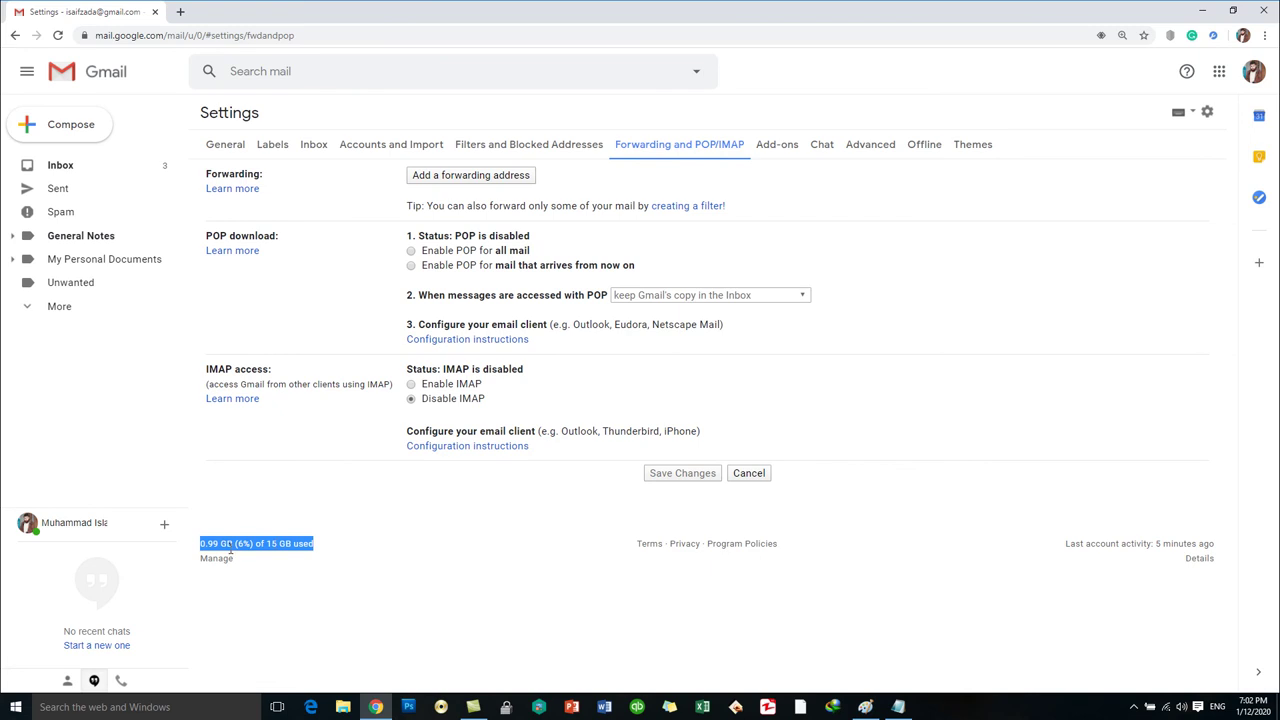
pyautogui.doubleClick(227, 543)
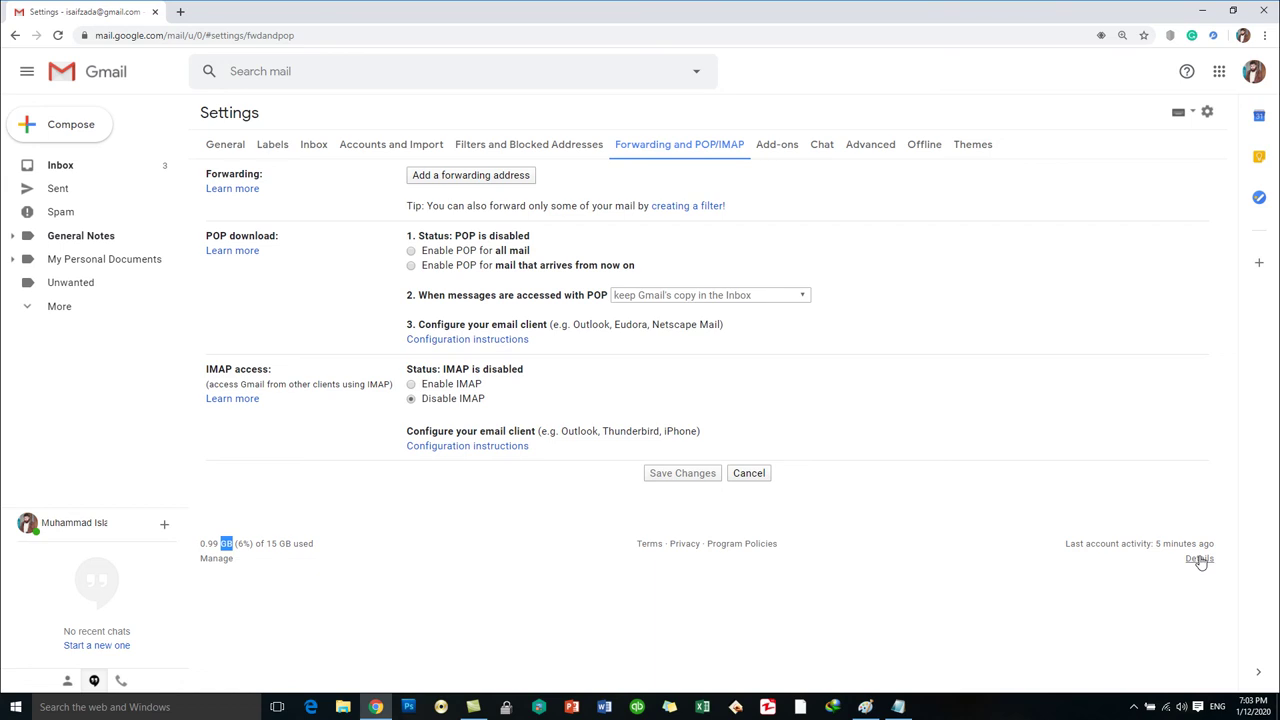
# Return to the inbox and open Details under Last account activity.
pyautogui.click(72, 172)
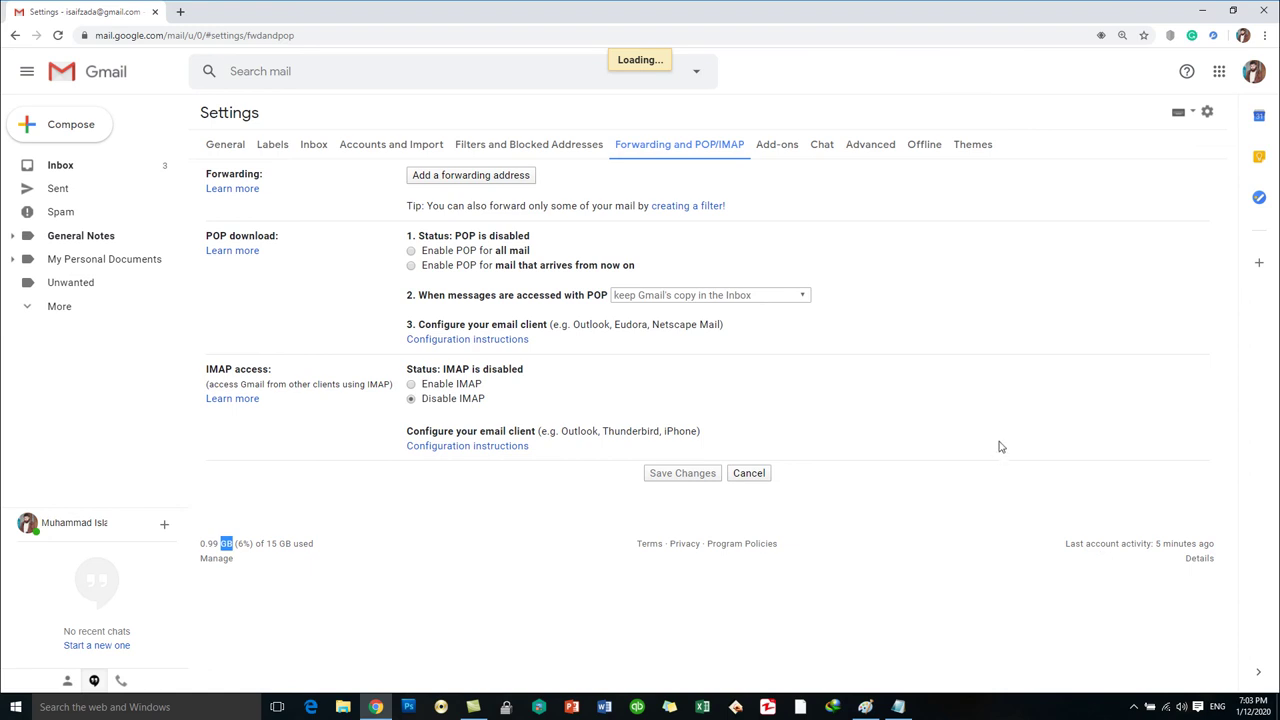
pyautogui.scroll(-4, 1120, 600)
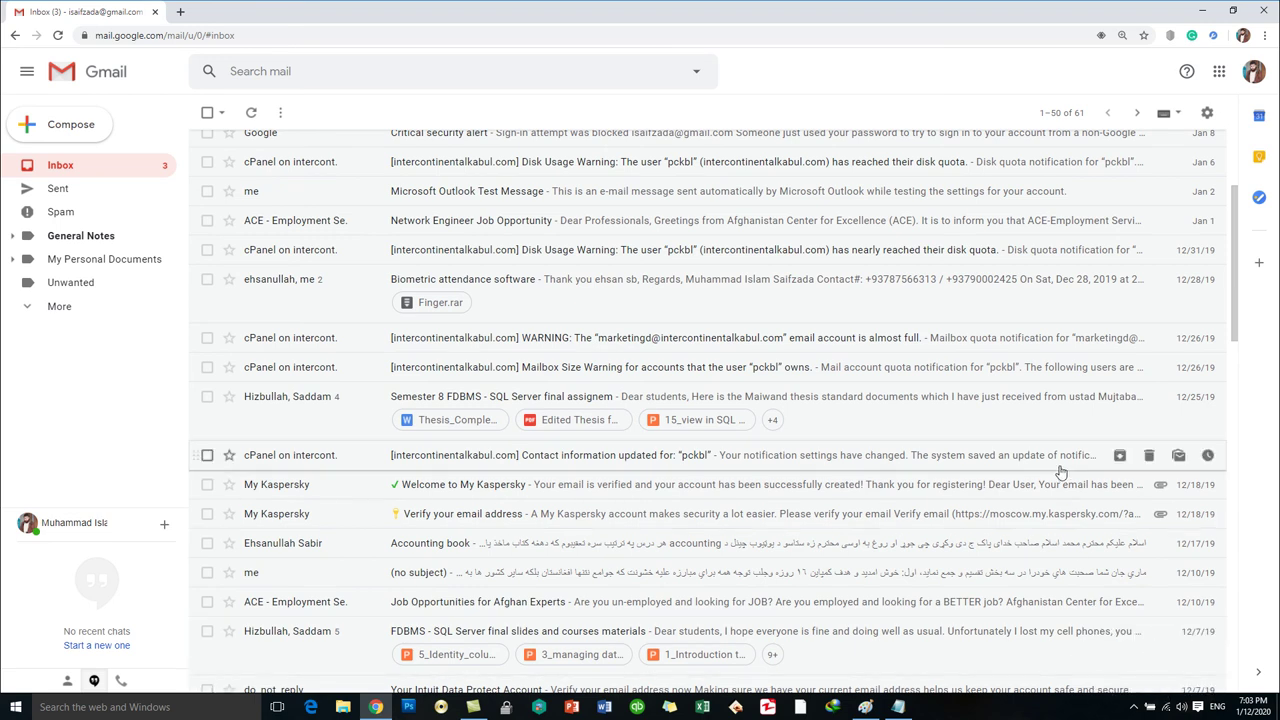
pyautogui.scroll(-6, 1000, 385)
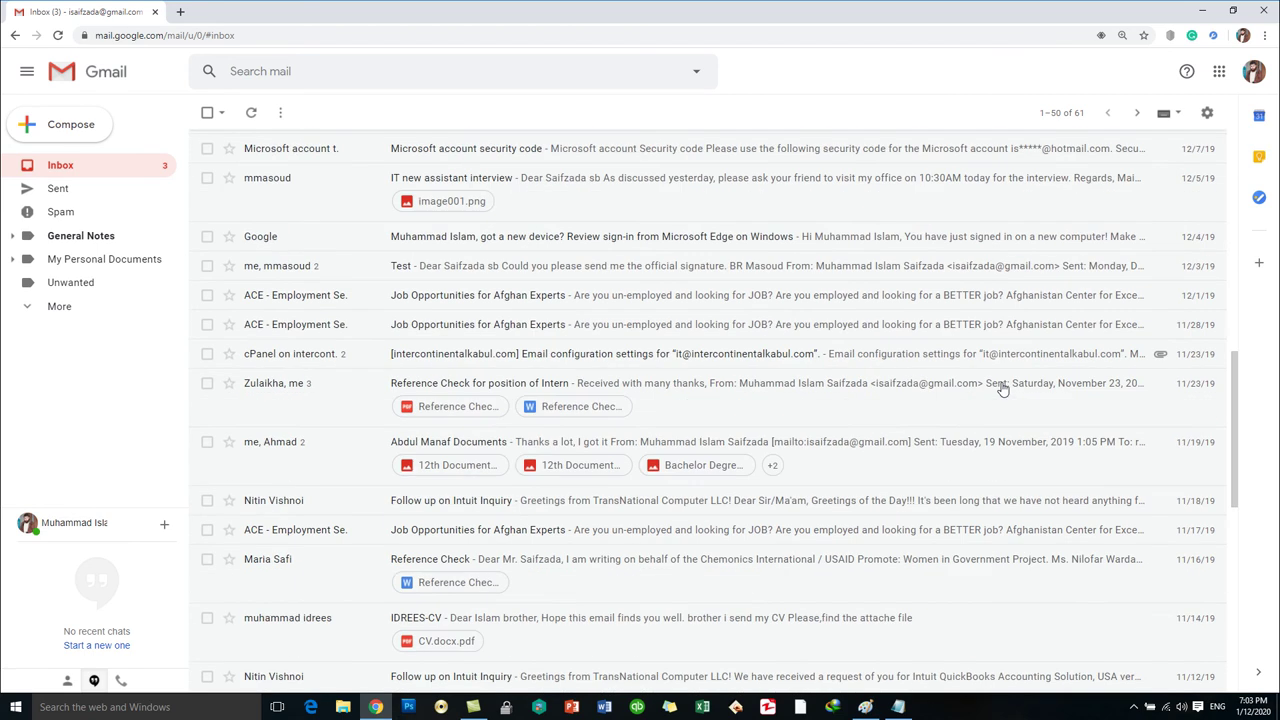
pyautogui.scroll(-10, 963, 512)
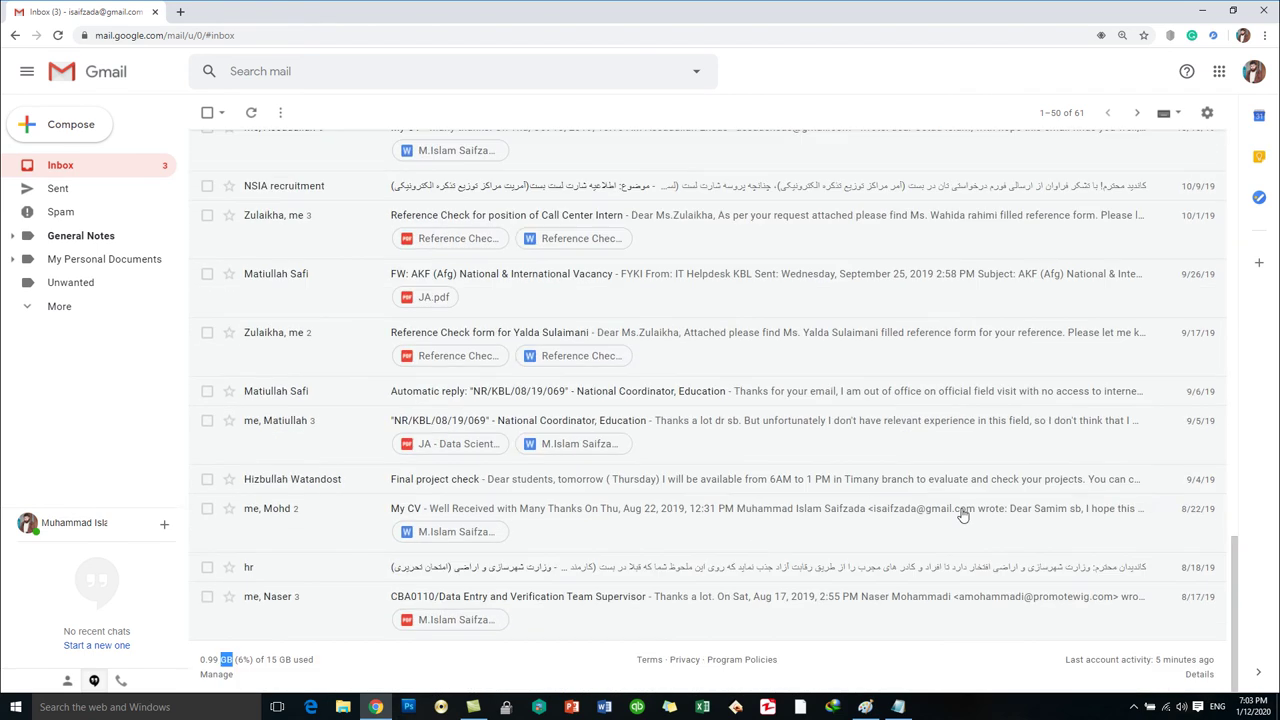
pyautogui.click(1199, 674)
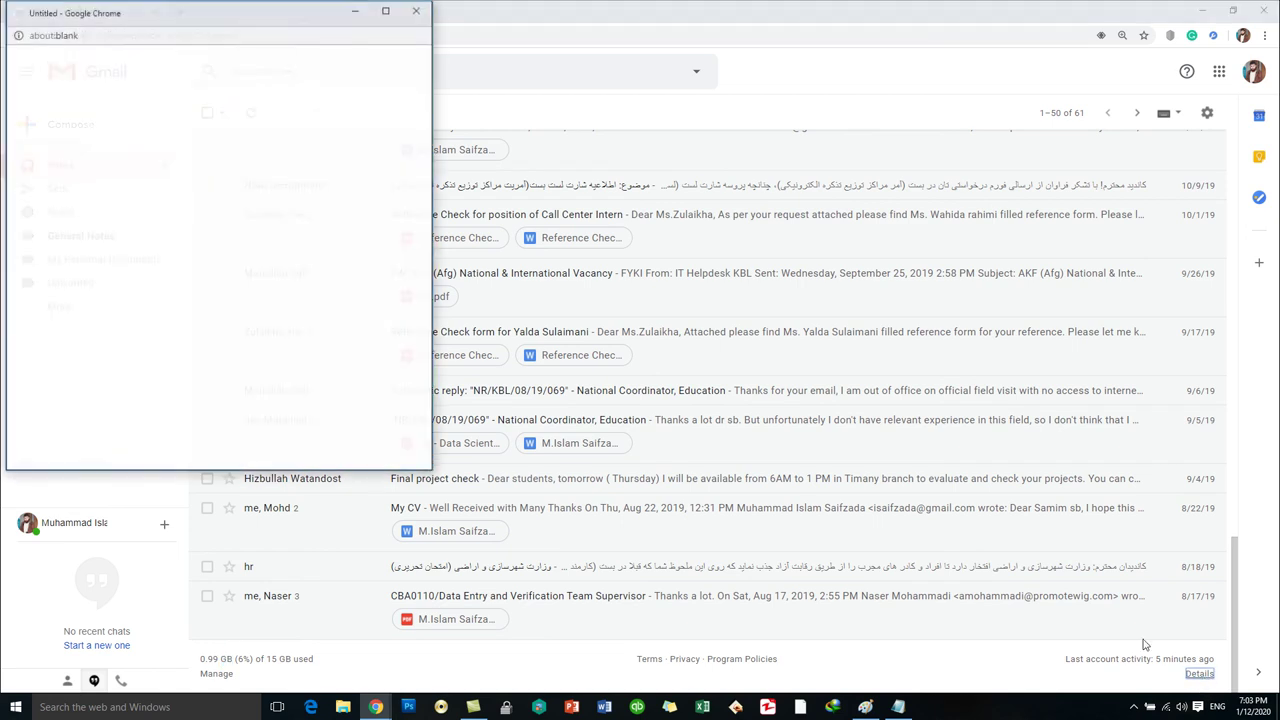
# Center the Gmail account activity window and maximize it to show the recent sessions list.
pyautogui.moveTo(214, 17); pyautogui.dragTo(626, 90)
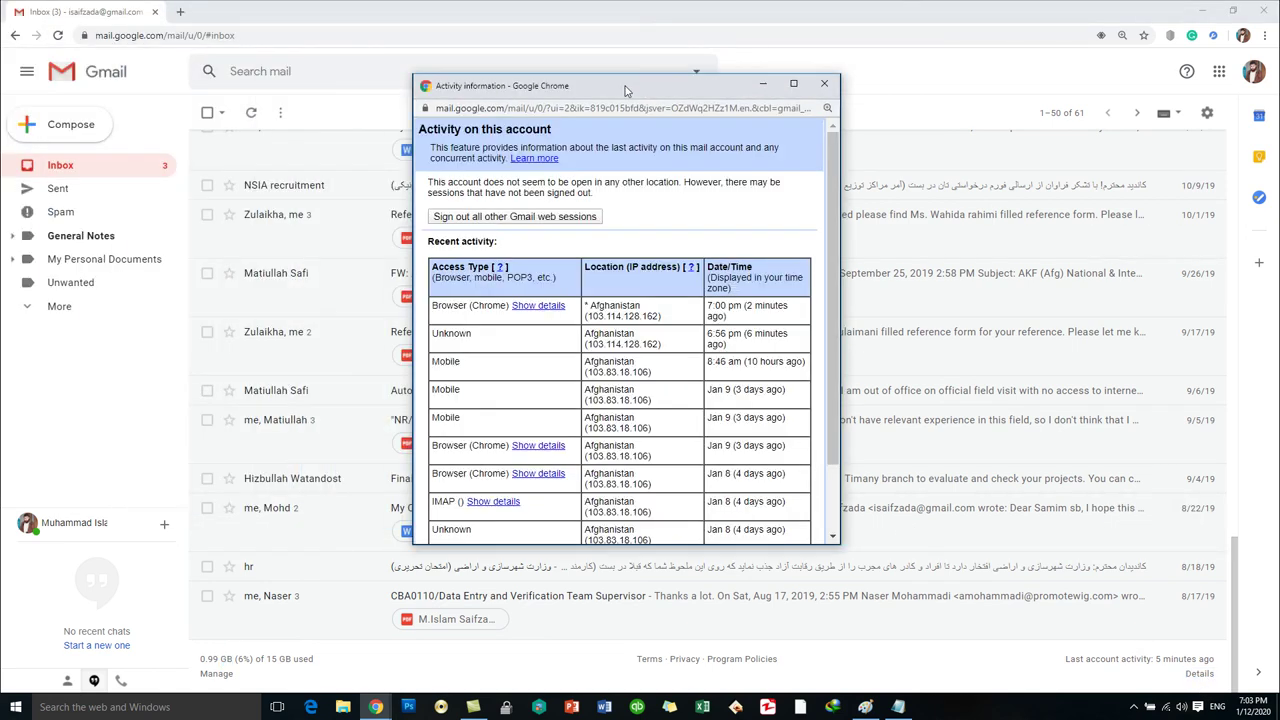
pyautogui.doubleClick(625, 90)
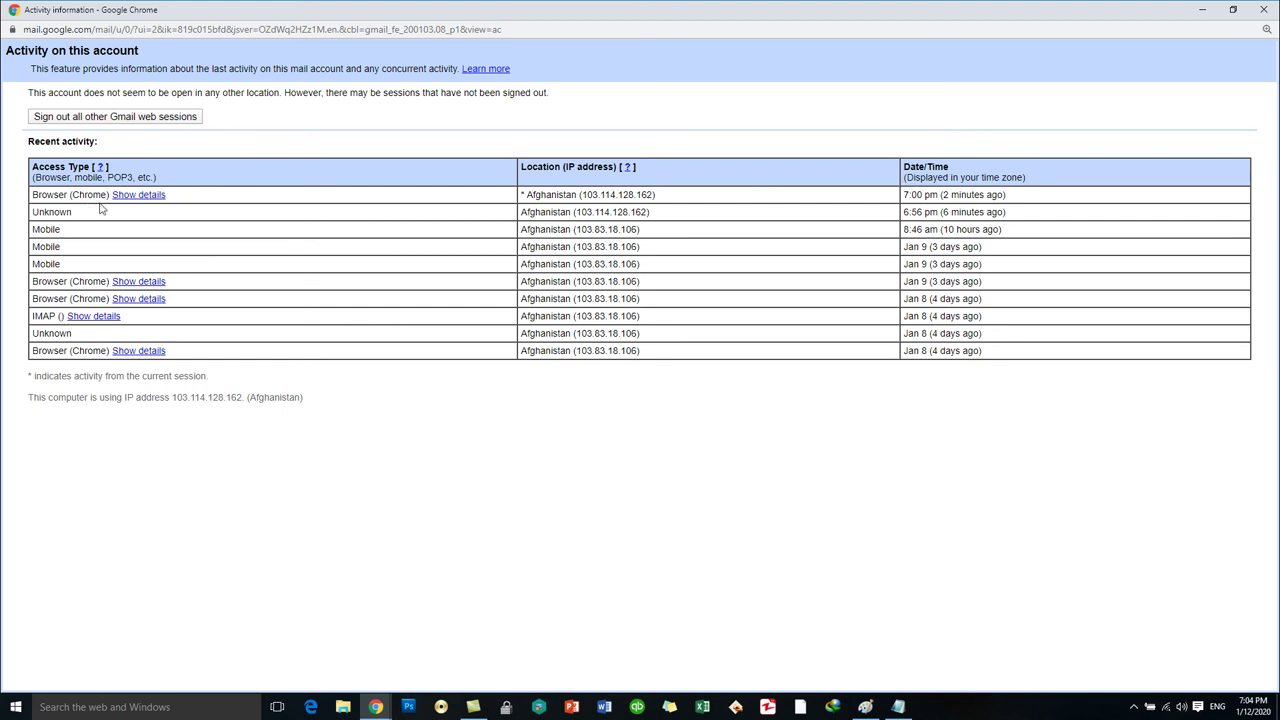
# Show browser details for the current Chrome session and select its Afghanistan location and IP address.
pyautogui.click(132, 195)
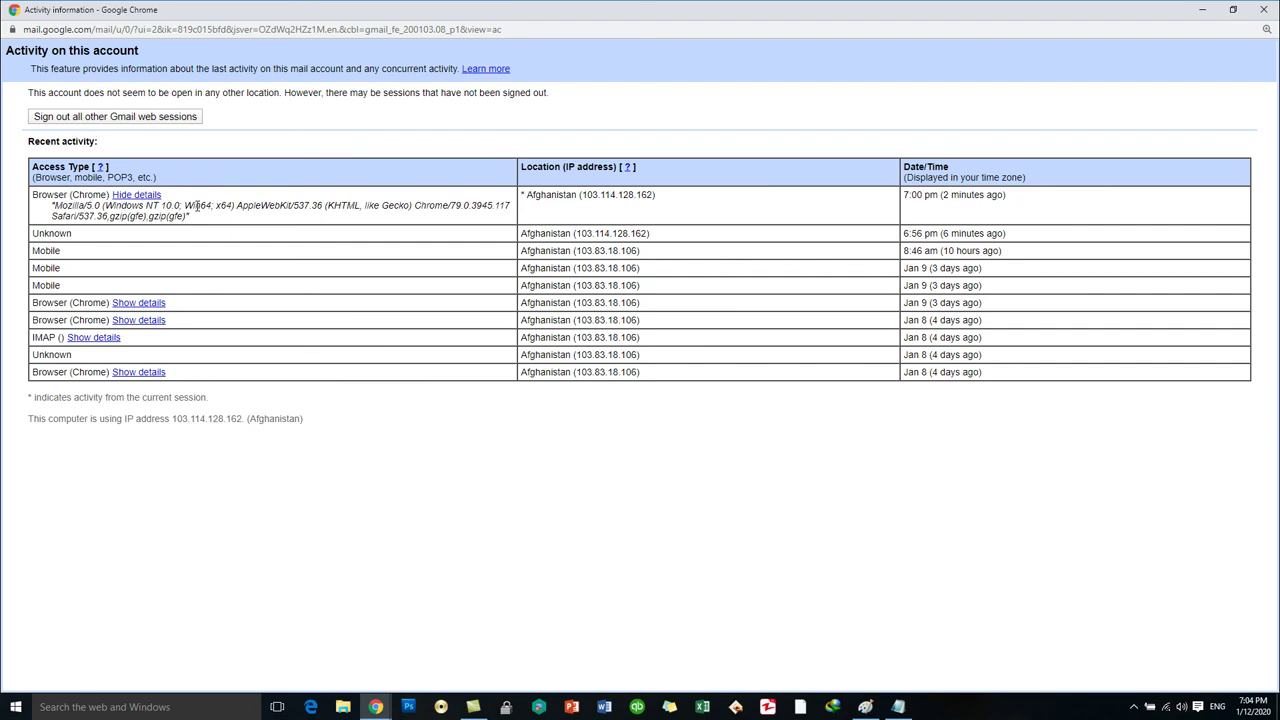
pyautogui.doubleClick(549, 194)
pyautogui.moveTo(581, 194); pyautogui.dragTo(653, 198)
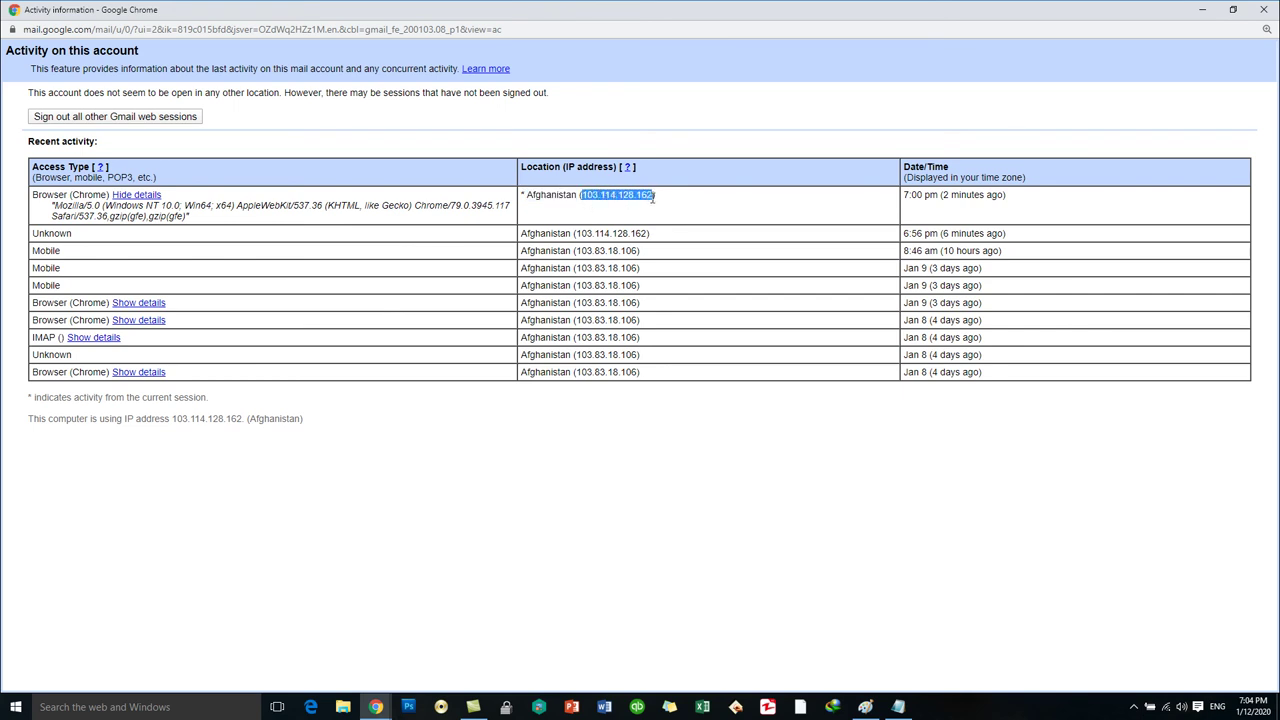